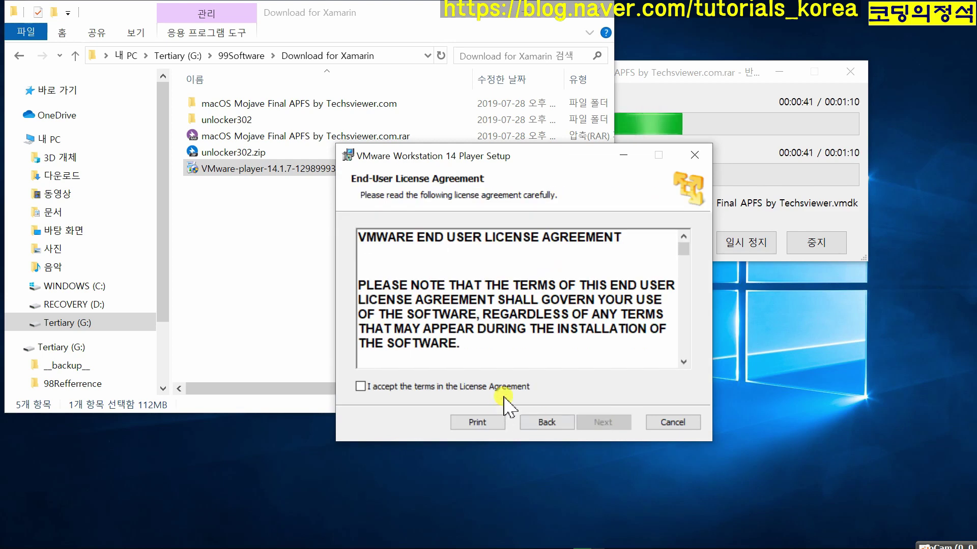
- Install VMware Workstation 14 Player at the default location with update checks and CEIP turned off
click(602, 422)
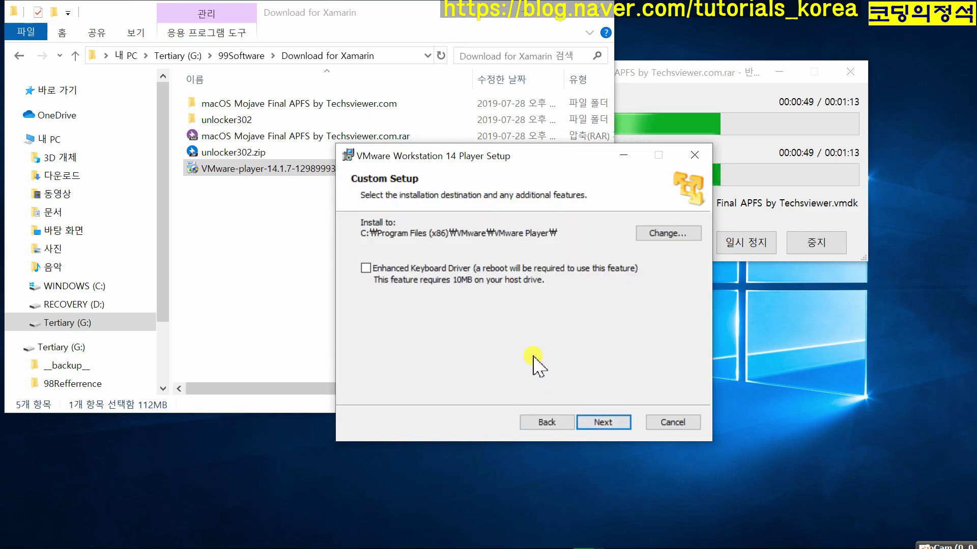
click(603, 420)
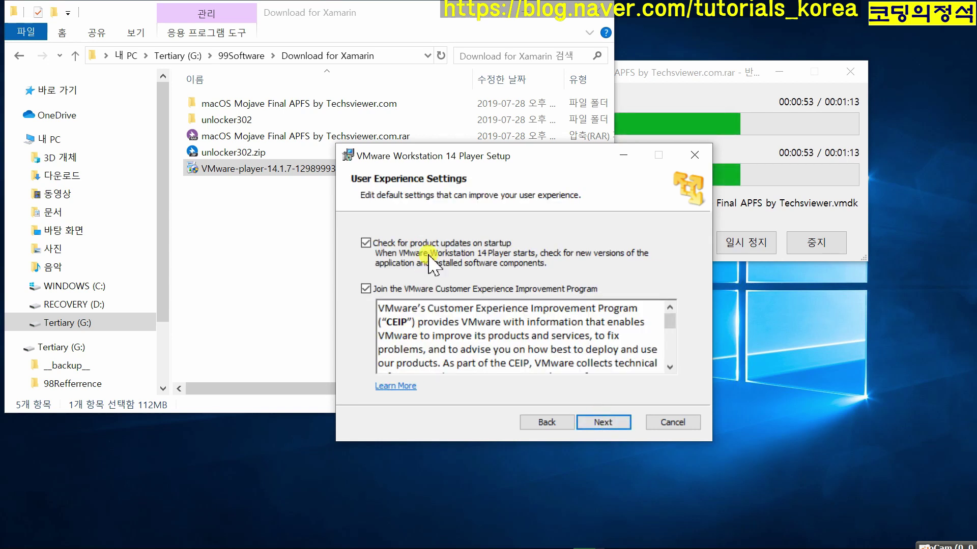
click(366, 243)
click(366, 288)
click(600, 421)
click(605, 422)
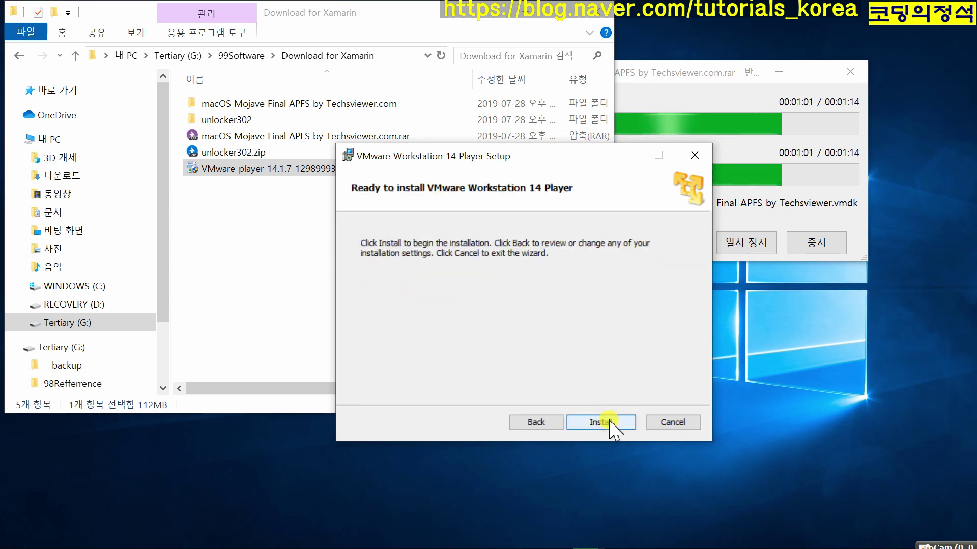
click(609, 421)
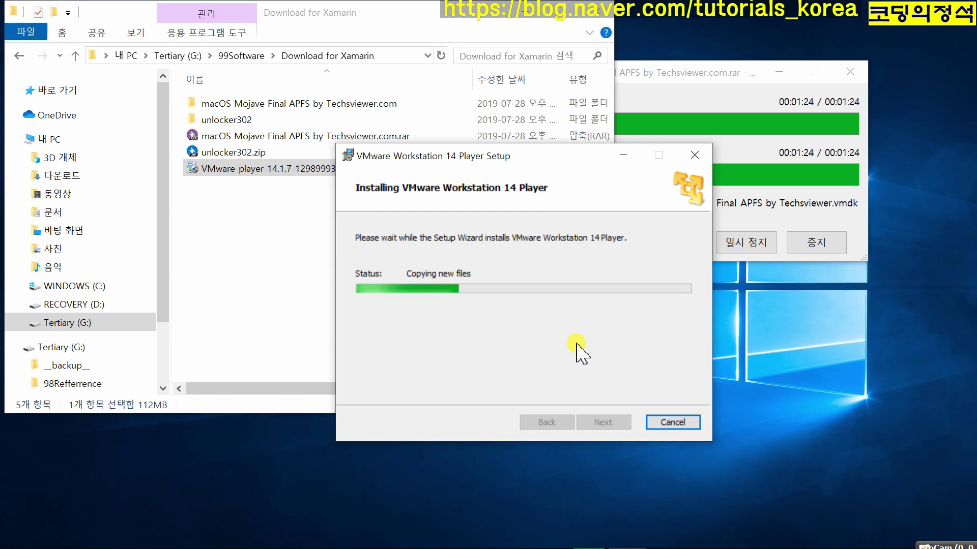
click(741, 291)
click(814, 283)
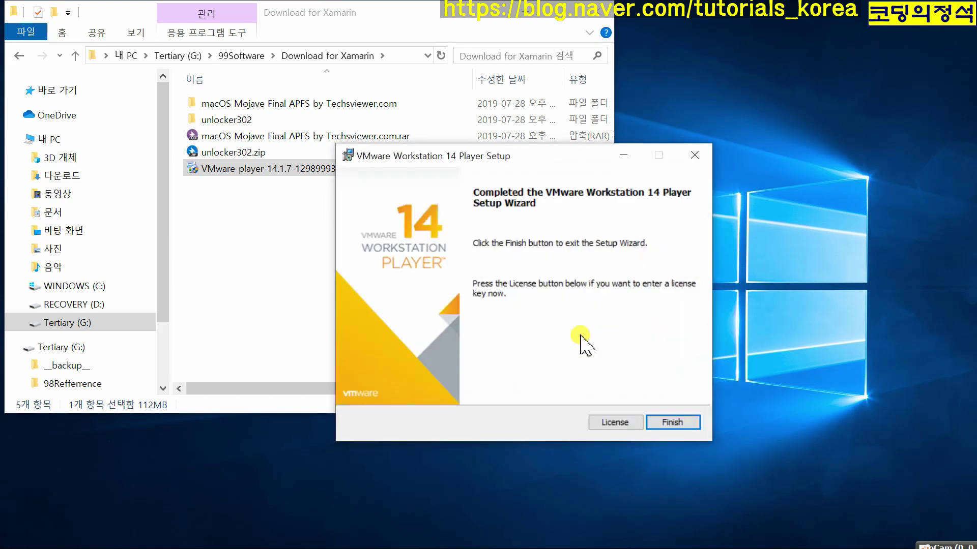
- Launch VMware Player and finish first-run setup with the free non-commercial use option
click(680, 425)
drag(401, 13, 494, 46)
click(29, 190)
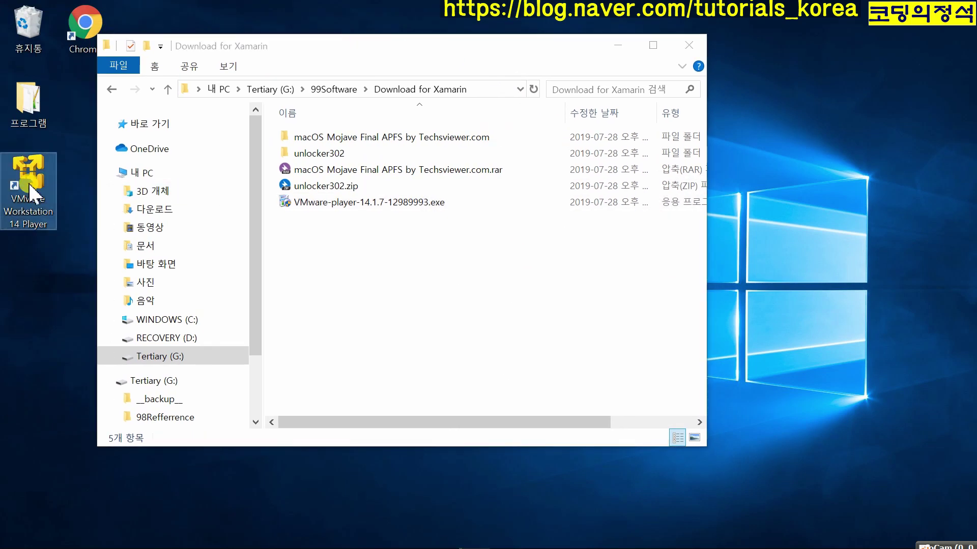
click(521, 370)
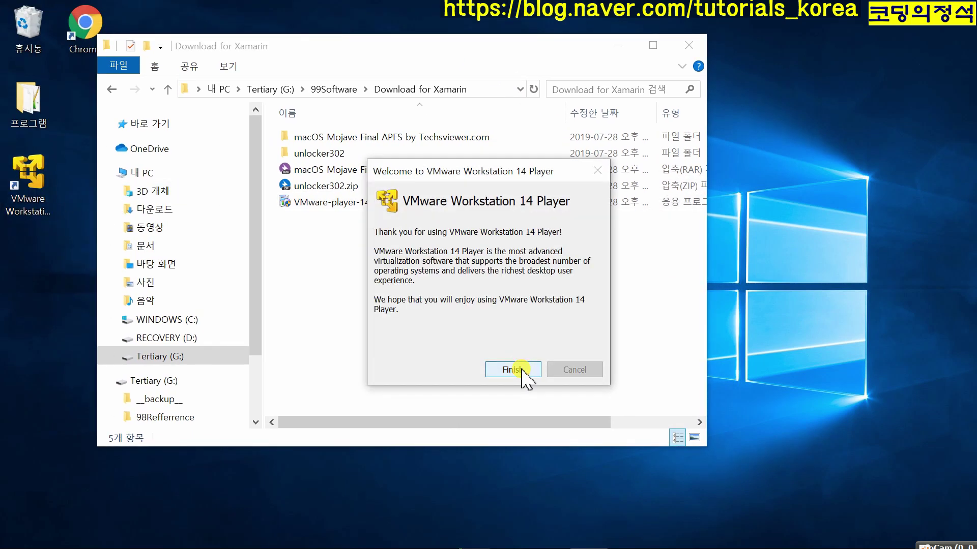
click(521, 370)
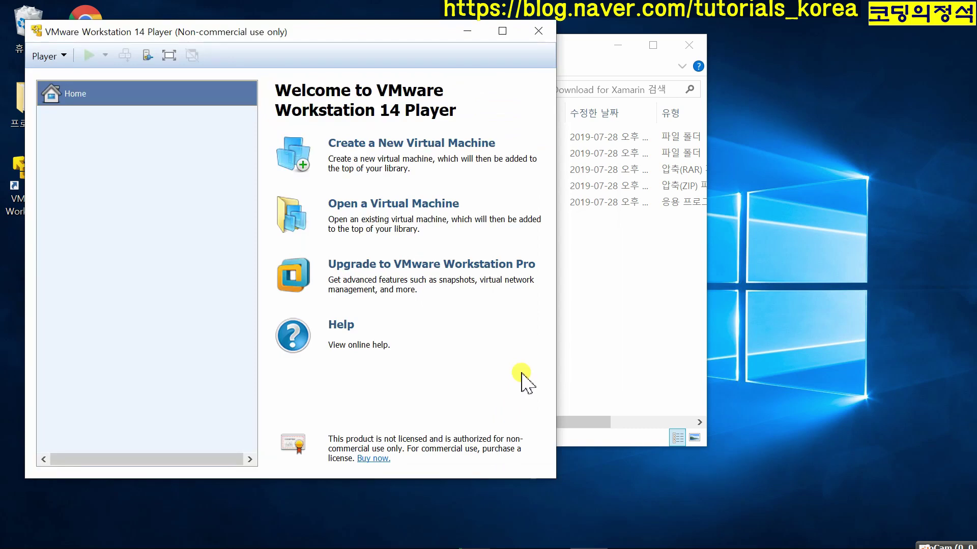
- Start a new VM with the OS installed later, check the guest list, then cancel and close Player
drag(380, 38, 611, 51)
click(627, 152)
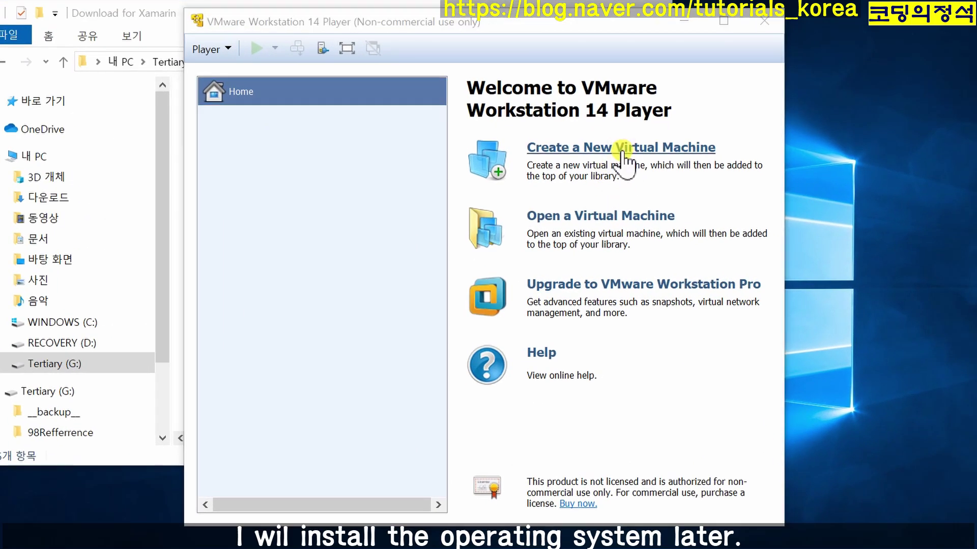
click(479, 344)
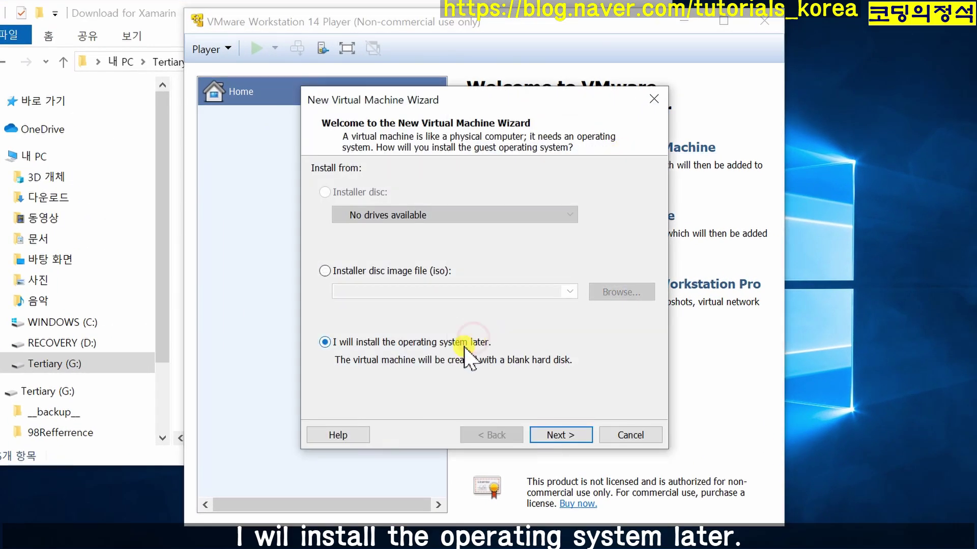
click(559, 435)
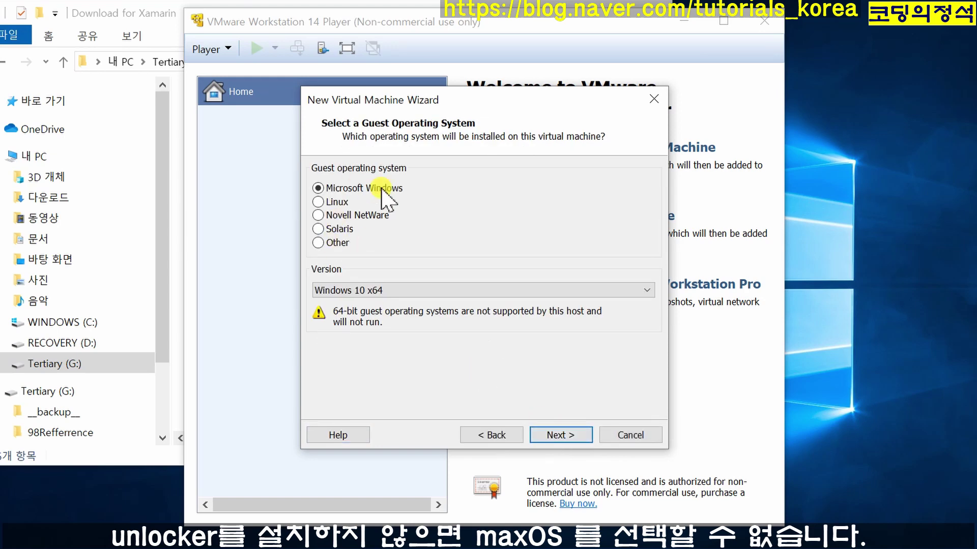
click(654, 99)
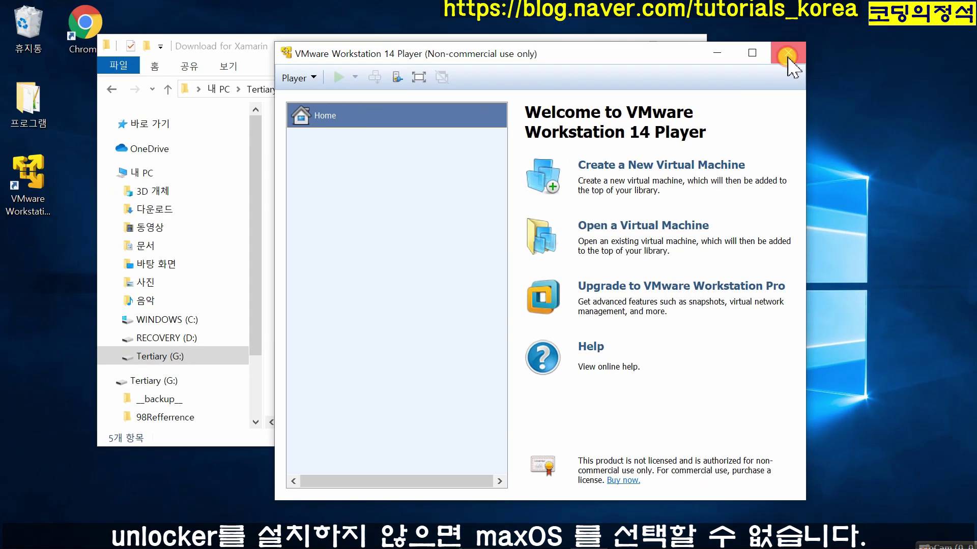
click(764, 21)
- Run unlocker302's win-install.cmd as administrator, allowing it past the SmartScreen block
double_click(341, 153)
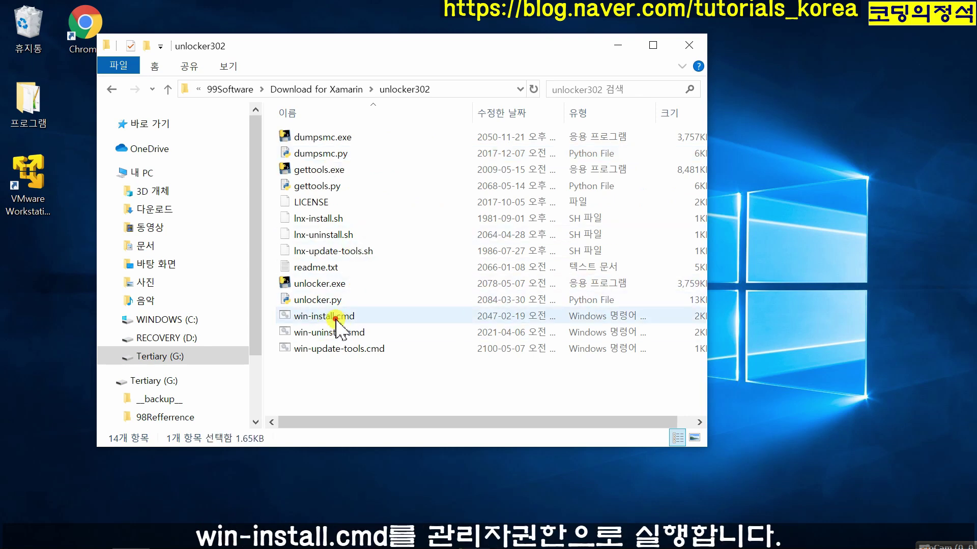
right_click(337, 316)
click(402, 203)
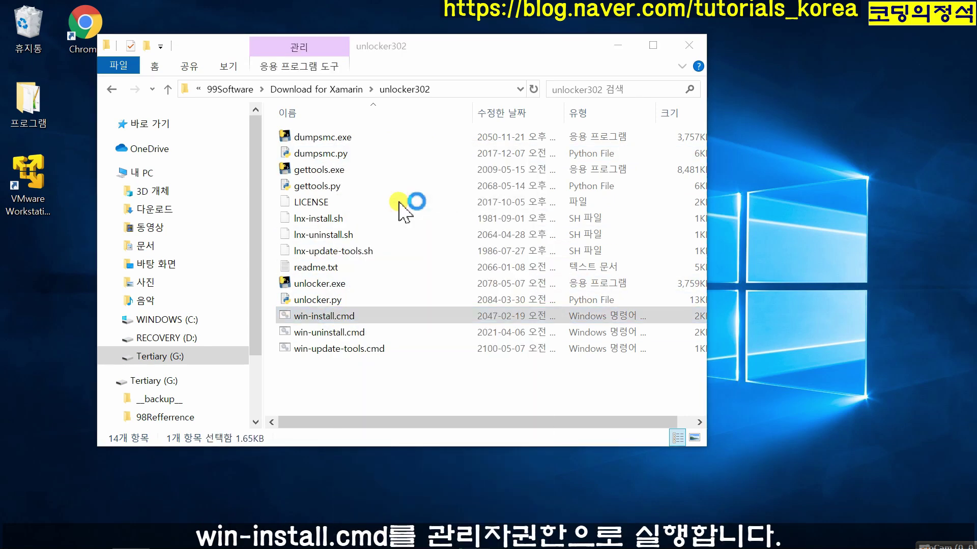
click(374, 186)
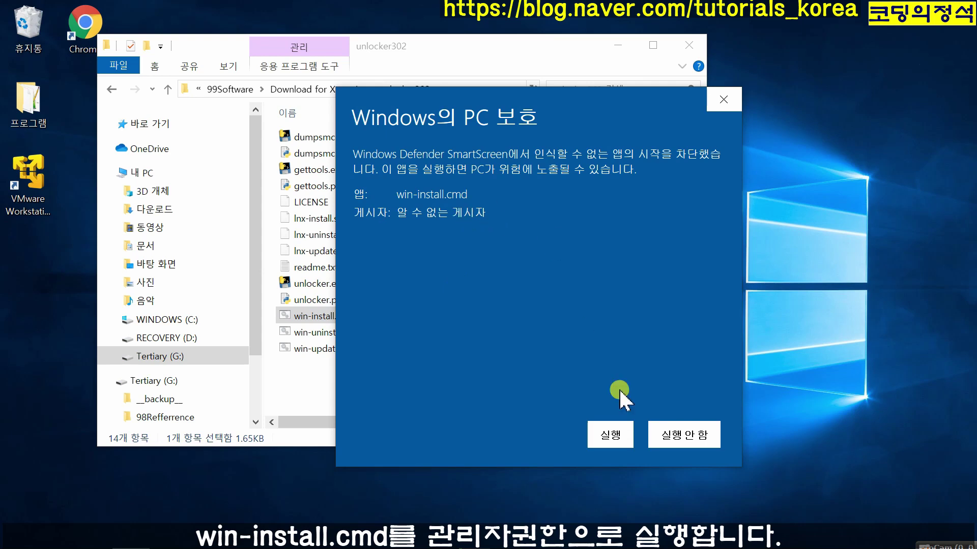
click(612, 435)
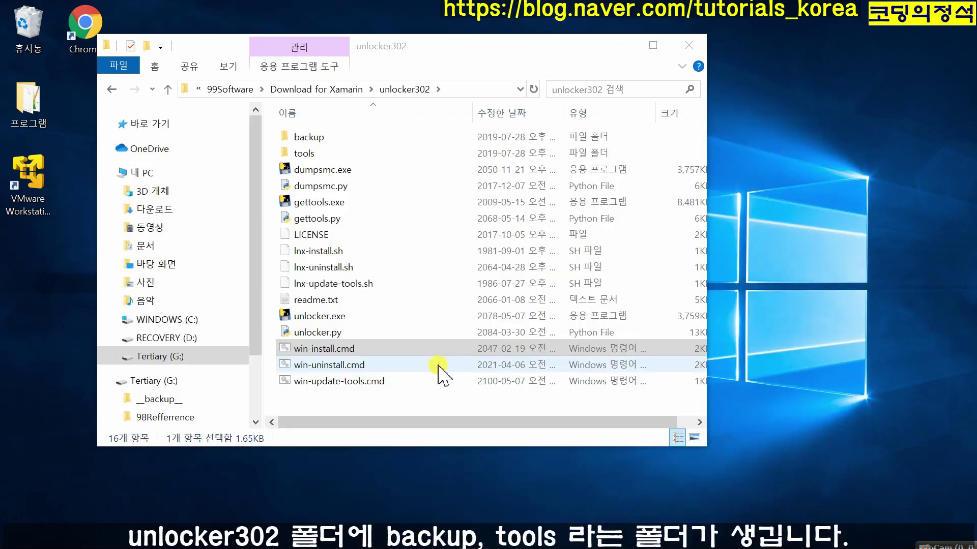
- Inspect the newly created tools folder in unlocker302
double_click(300, 153)
click(300, 154)
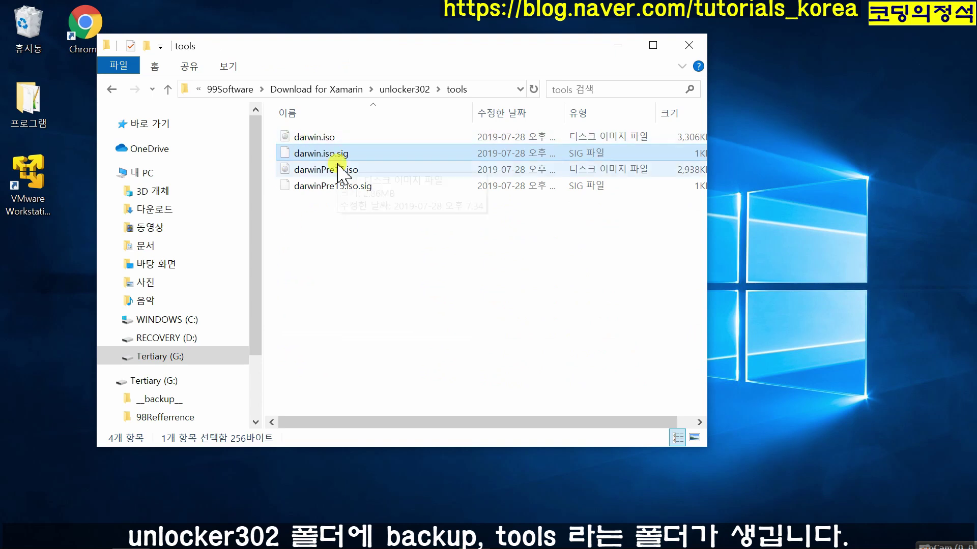
click(112, 91)
click(30, 189)
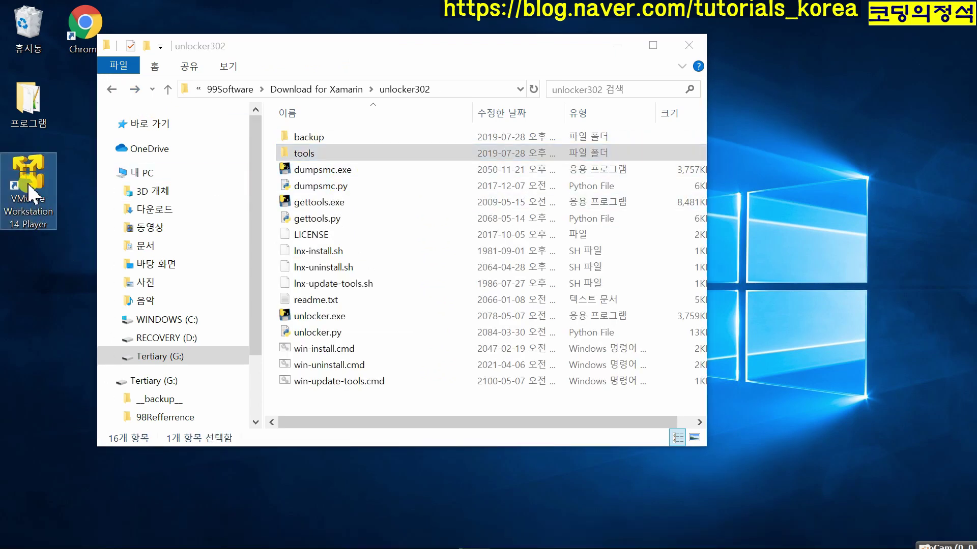
- Create a macOS 10.14 VM with the OS installed later and the disk stored as a single file
double_click(29, 189)
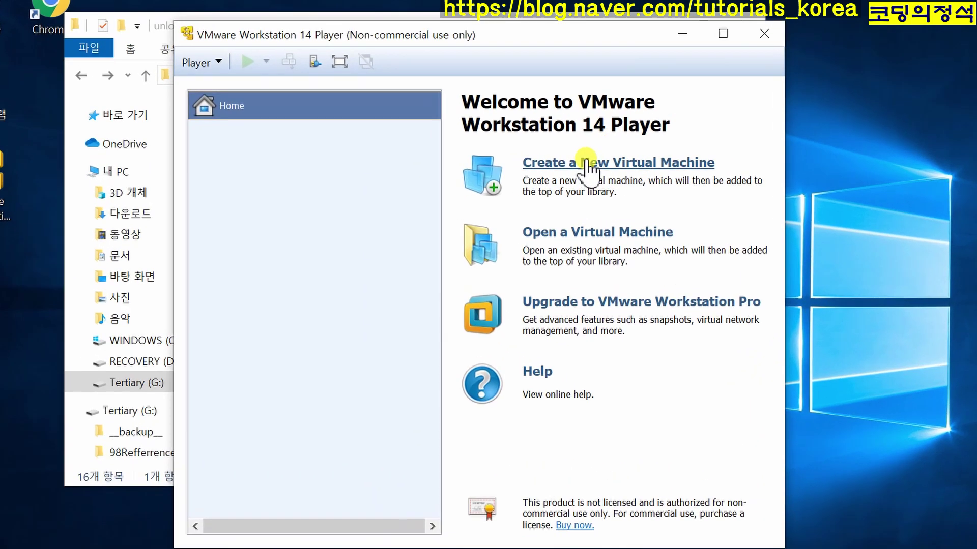
click(586, 161)
click(316, 361)
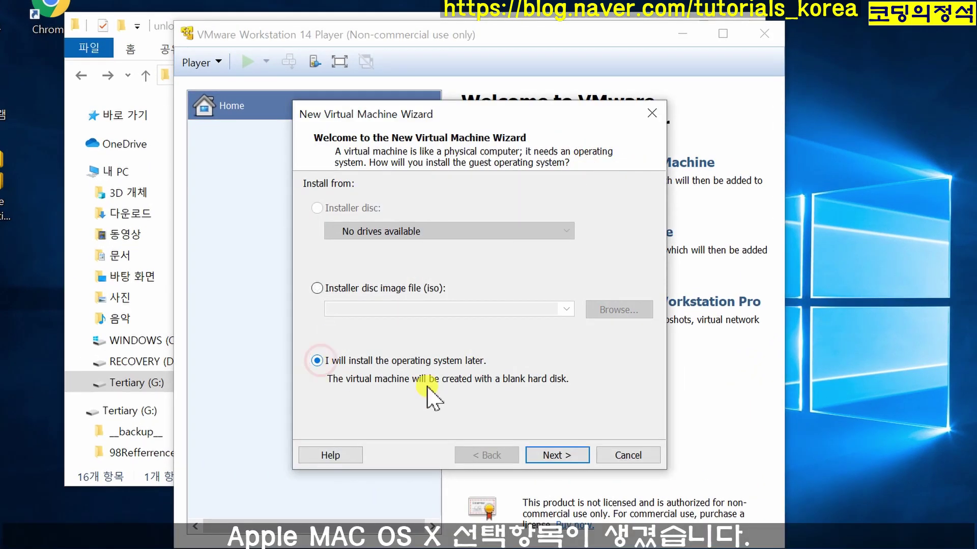
click(557, 456)
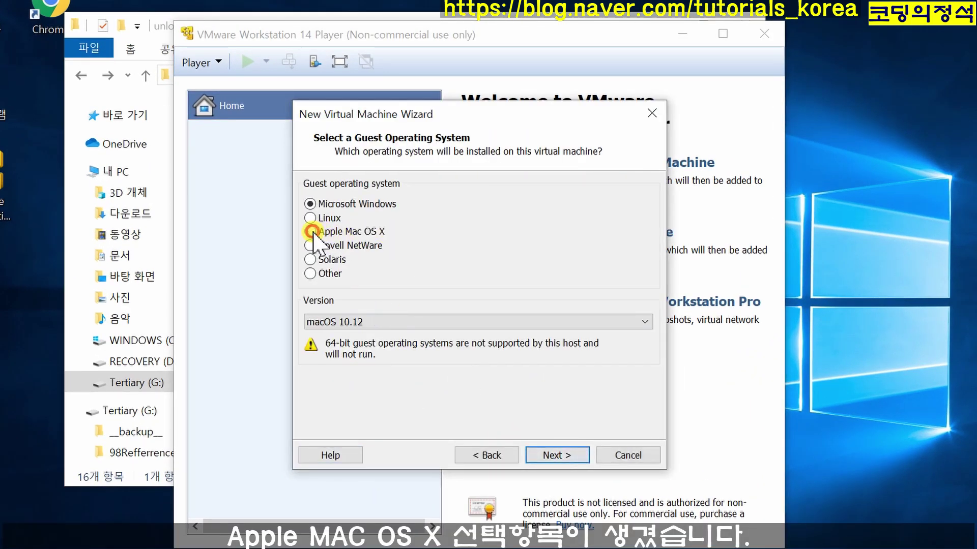
click(389, 323)
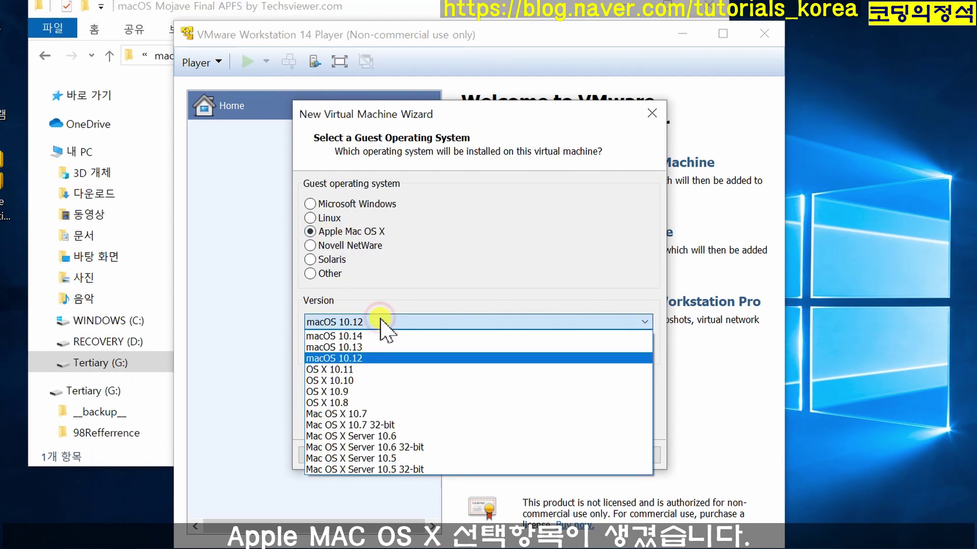
click(369, 337)
click(548, 457)
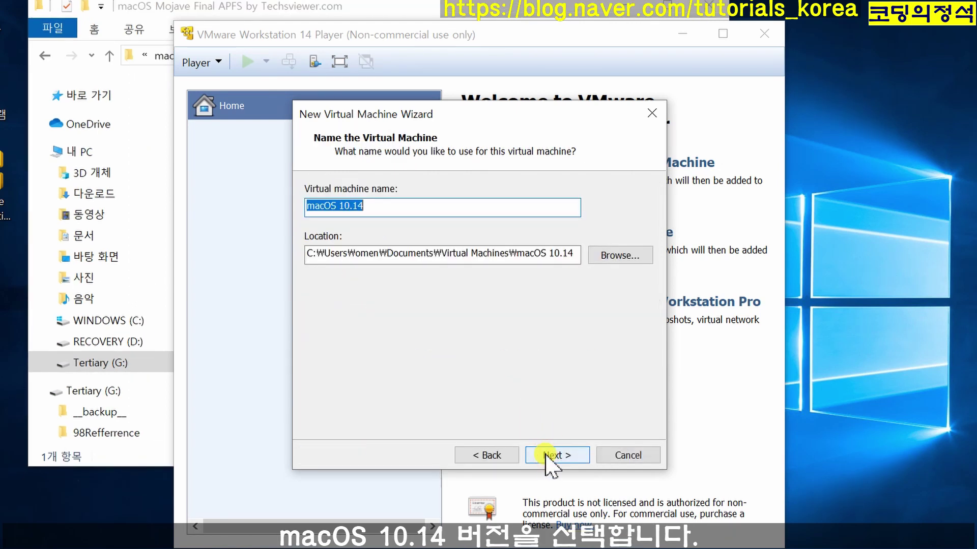
click(559, 456)
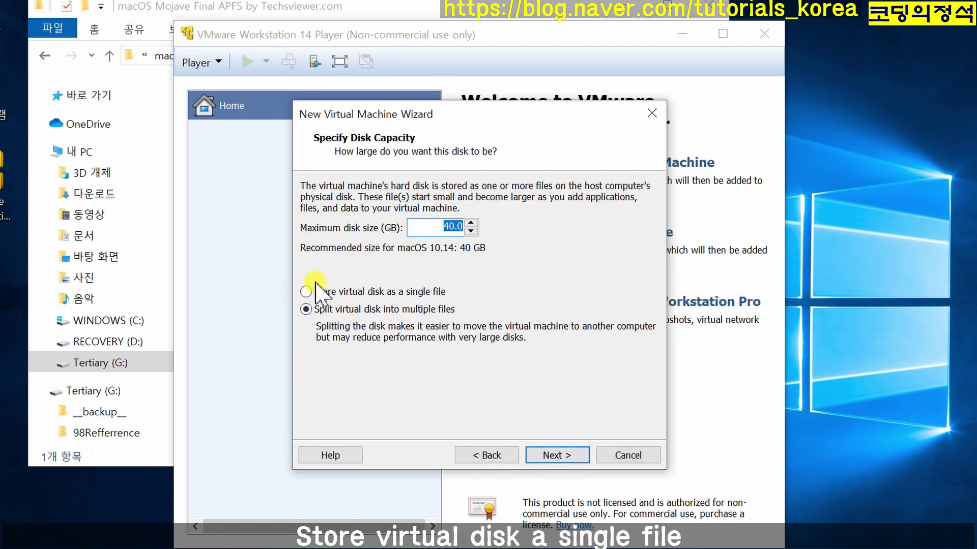
click(305, 291)
click(557, 456)
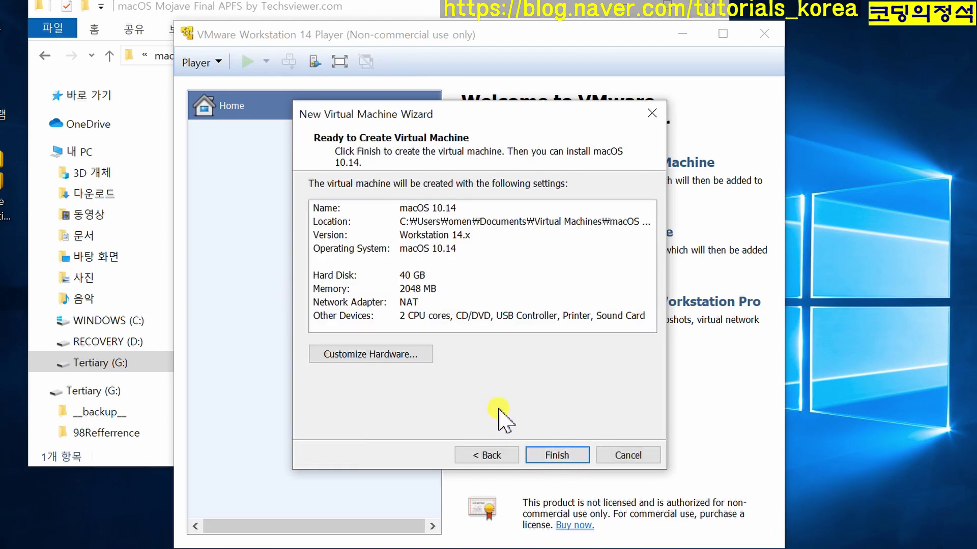
click(558, 455)
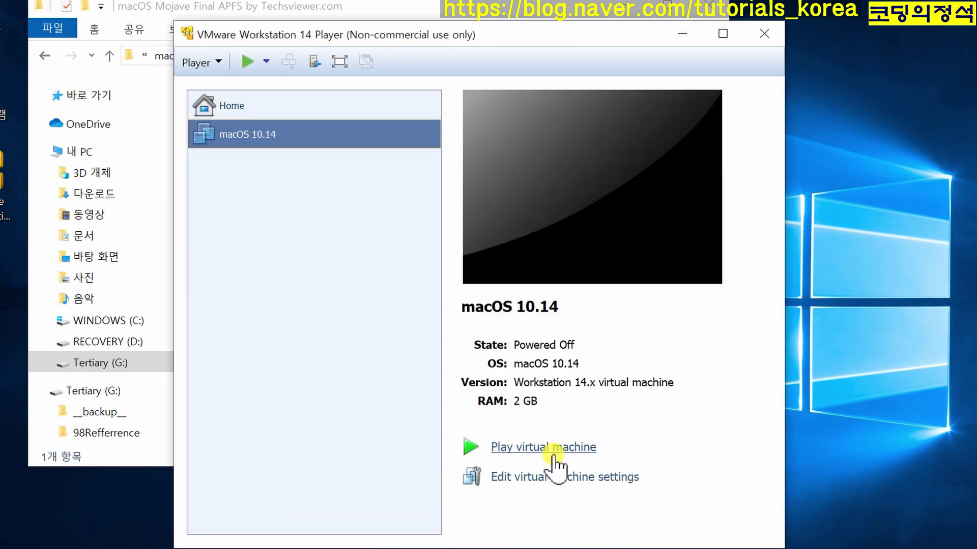
- Give the macOS 10.14 VM 4096 MB of memory and 4 processor cores
click(563, 478)
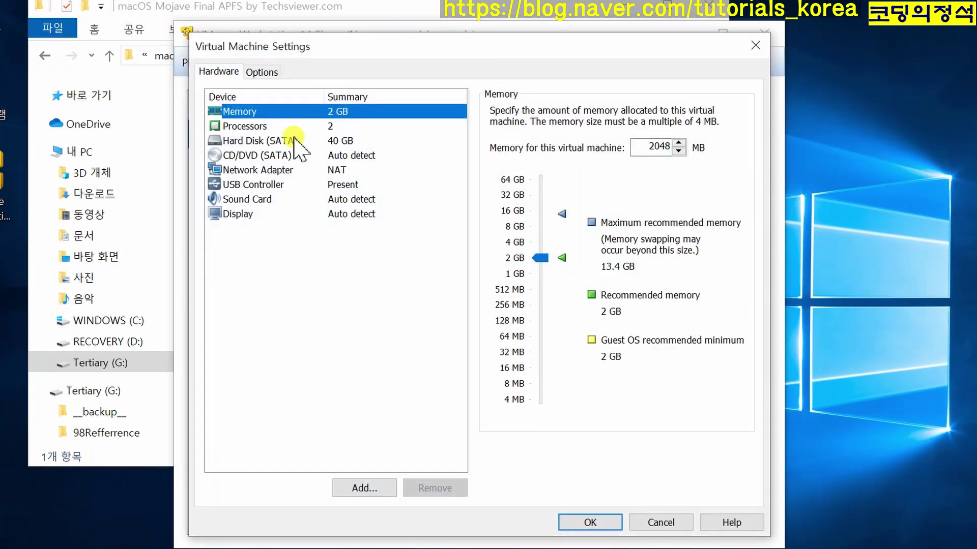
click(509, 243)
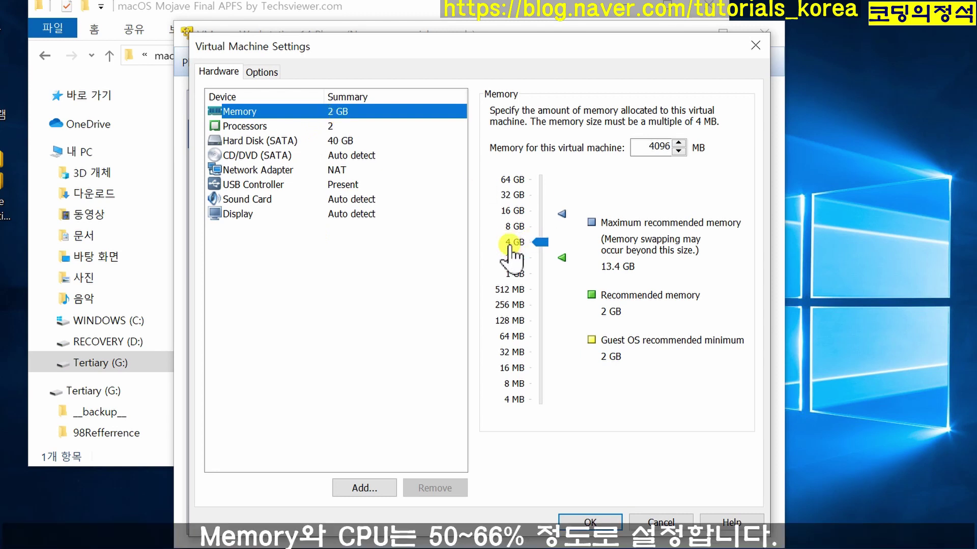
click(253, 127)
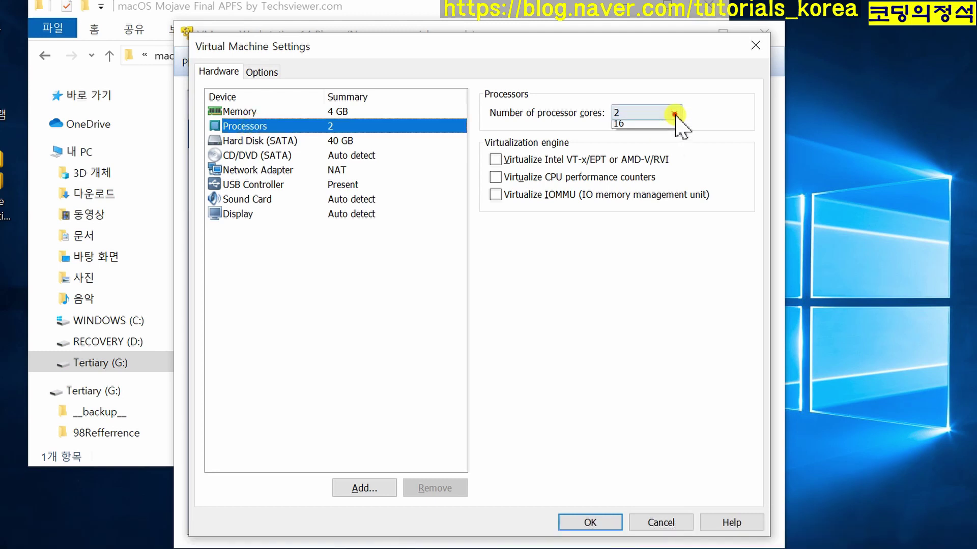
click(674, 113)
click(656, 163)
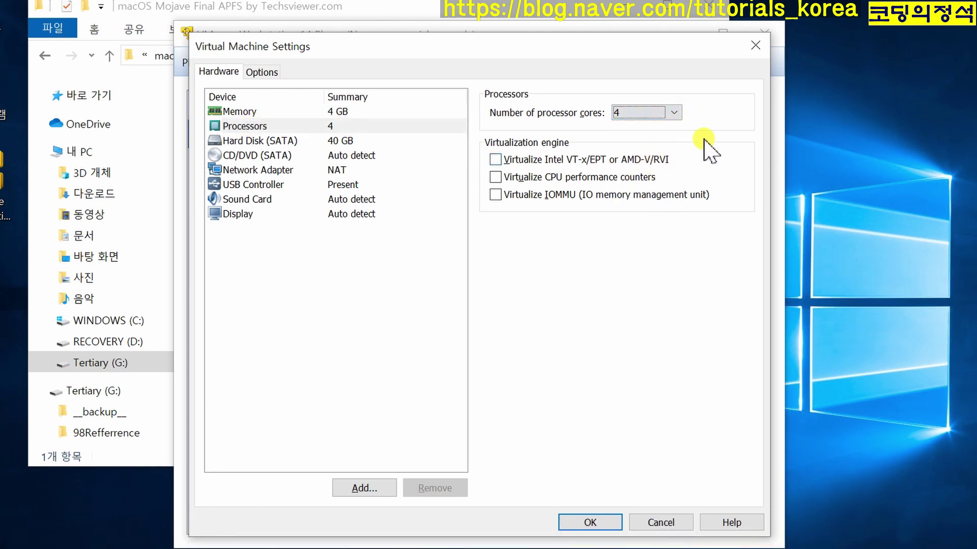
click(243, 143)
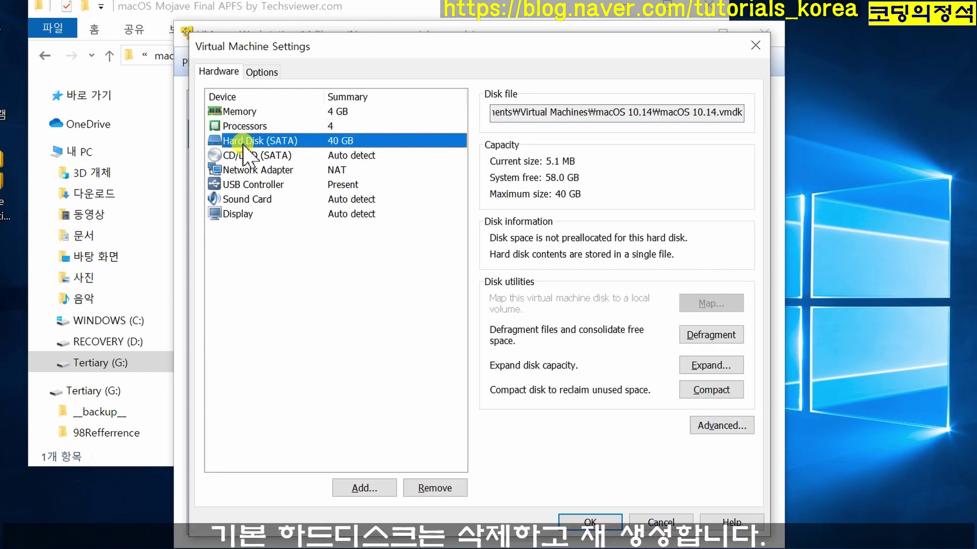
- Remove the 40 GB hard disk and begin adding an existing SATA virtual disk
click(437, 490)
click(359, 487)
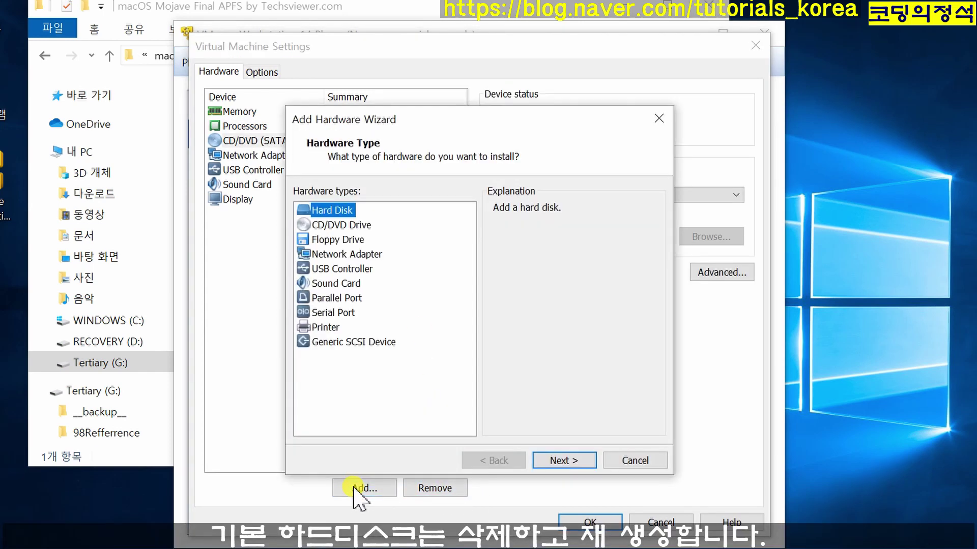
click(543, 464)
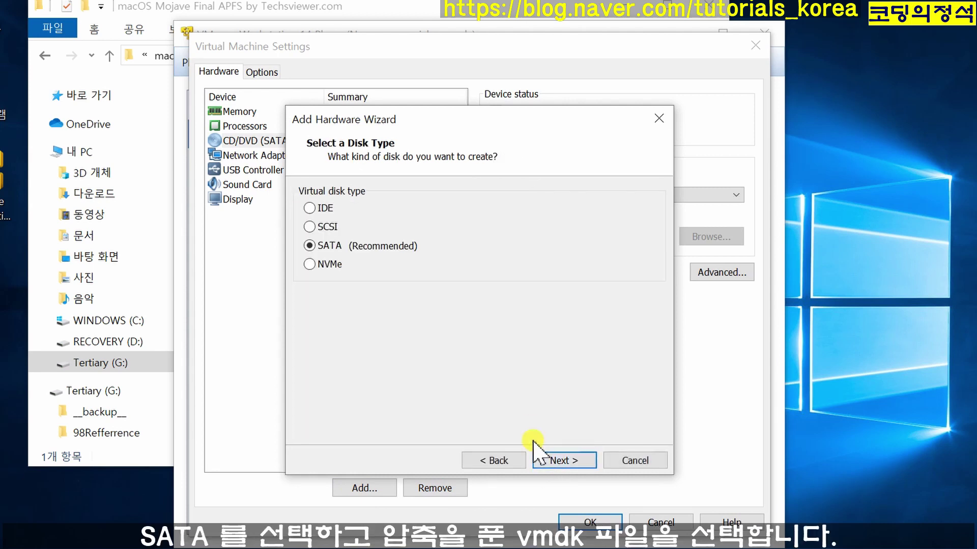
click(563, 460)
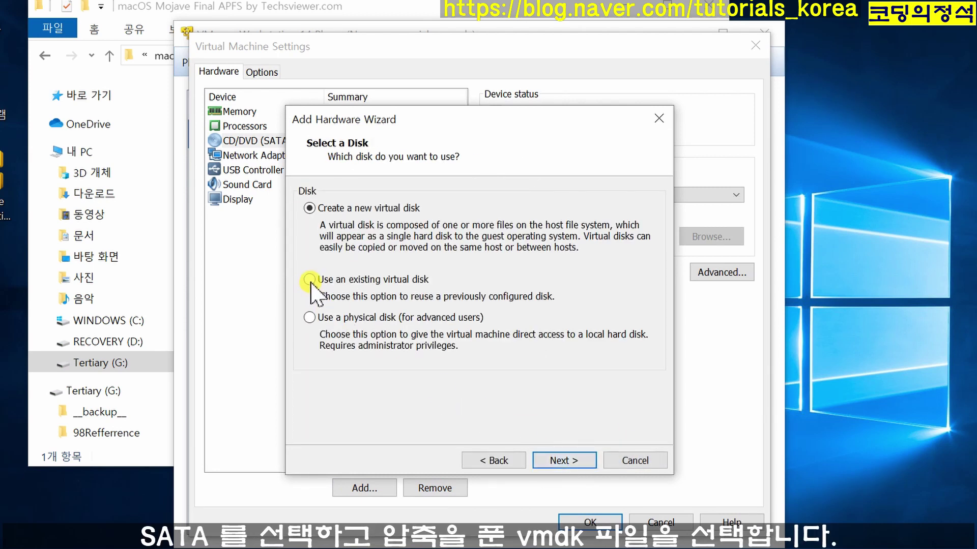
click(564, 460)
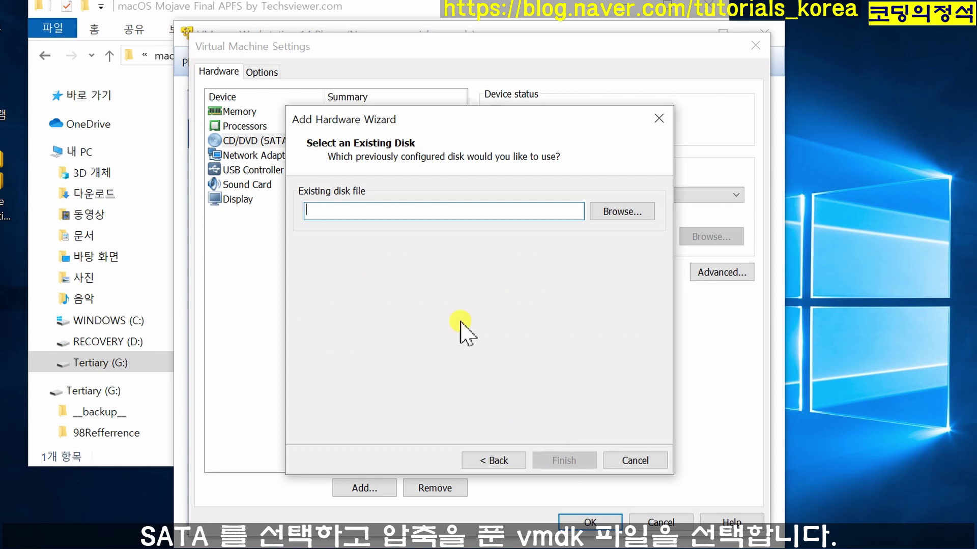
- Attach the macOS Mojave .vmdk from the Download for Xamarin folder as the existing disk
click(399, 8)
click(46, 56)
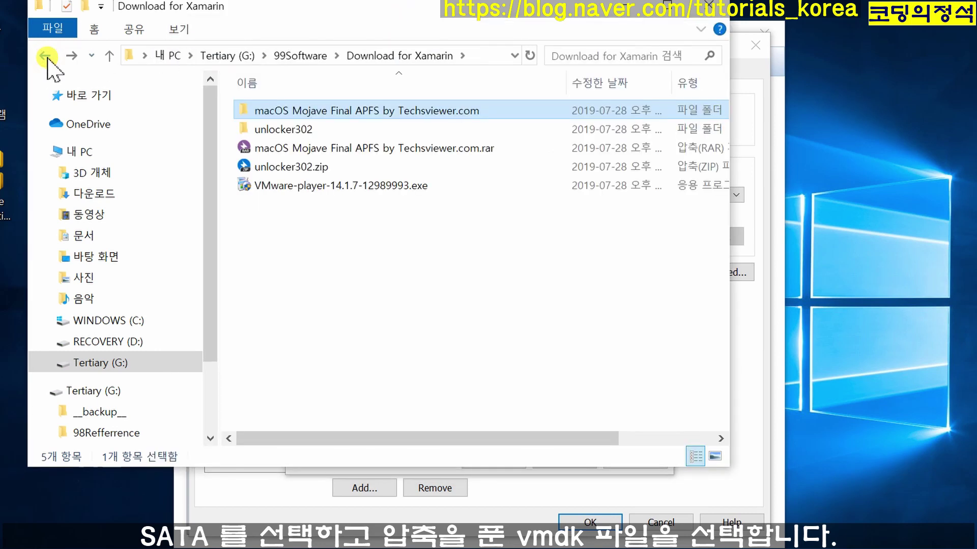
double_click(377, 111)
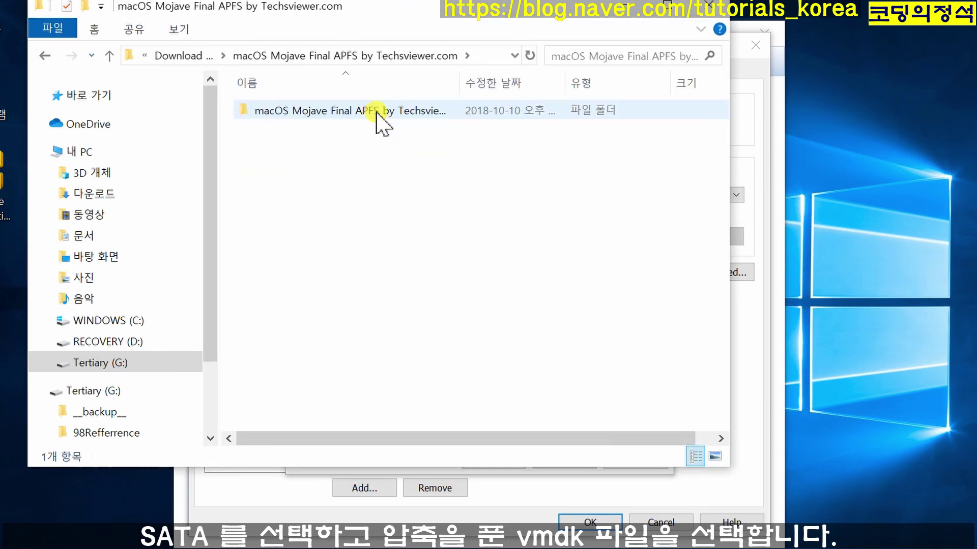
double_click(377, 112)
click(491, 57)
click(436, 483)
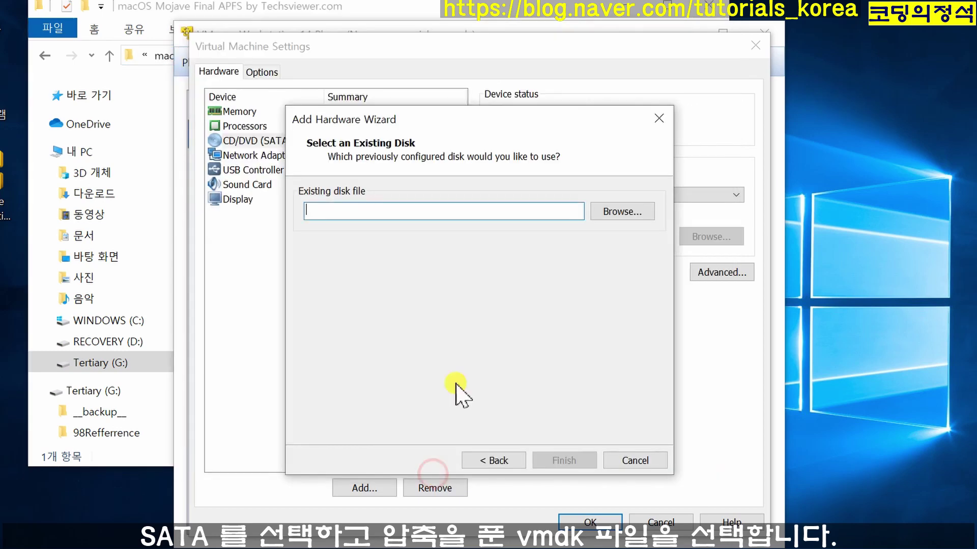
click(447, 211)
key(ctrl+v)
click(614, 213)
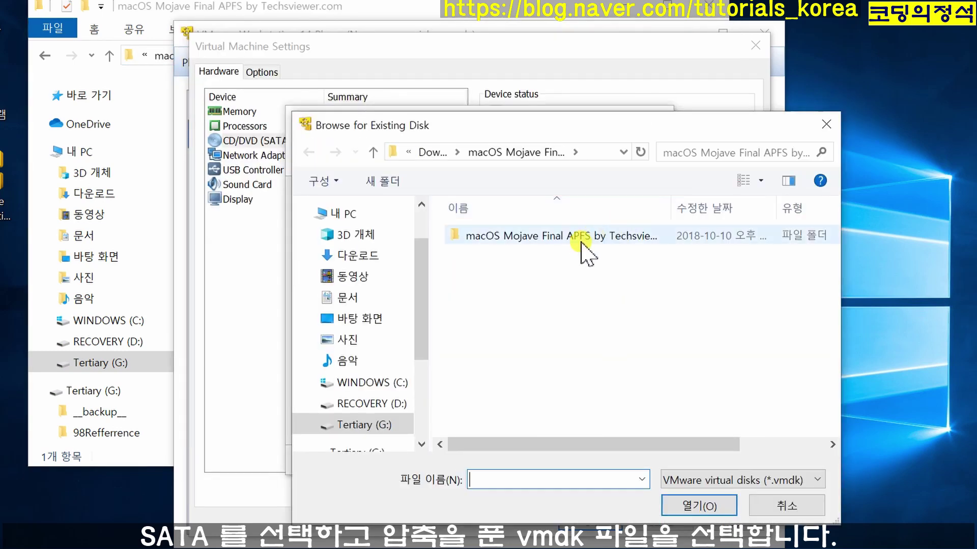
click(552, 236)
click(694, 506)
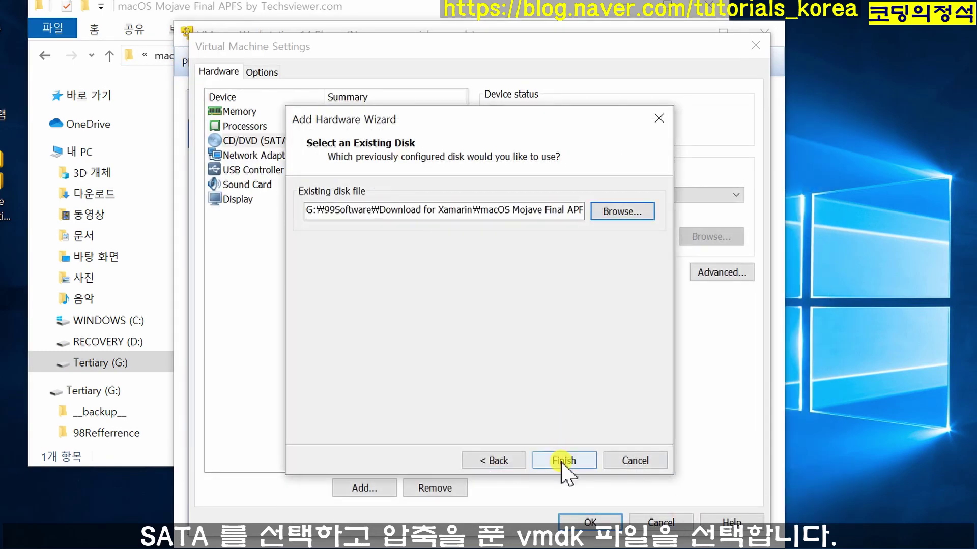
click(579, 461)
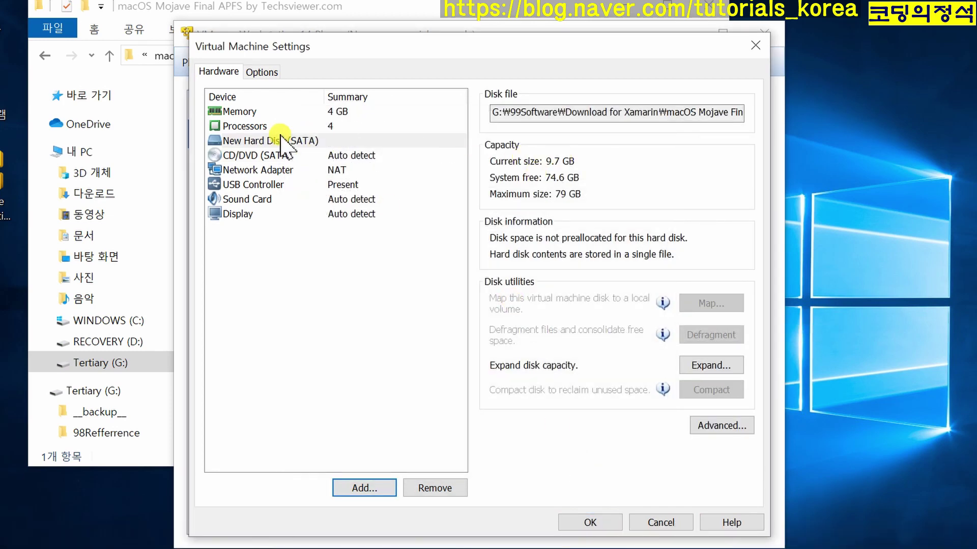
- Set the CD/DVD drive to use an ISO image and not connect at power on
click(270, 156)
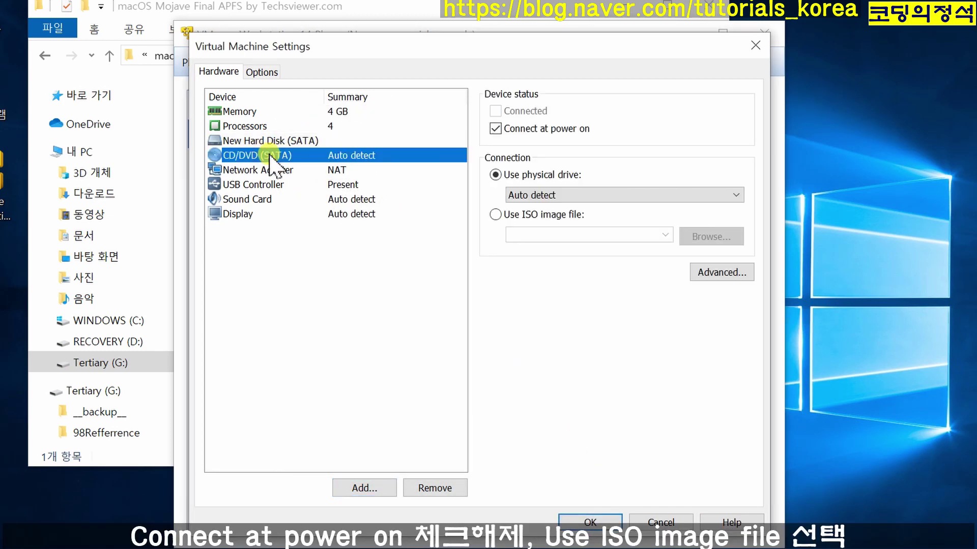
click(496, 130)
click(496, 214)
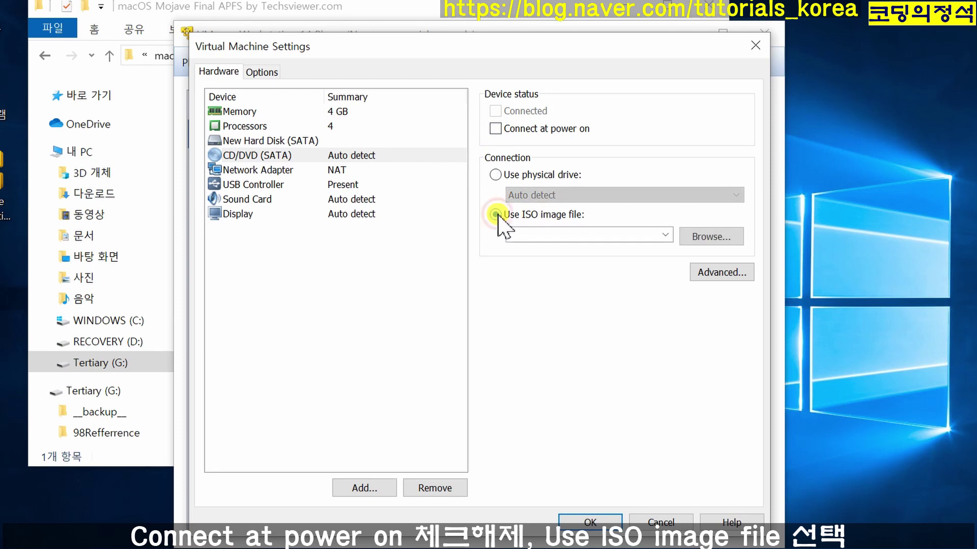
click(712, 237)
- Load darwin.iso from unlocker302\tools as the CD/DVD image
click(388, 7)
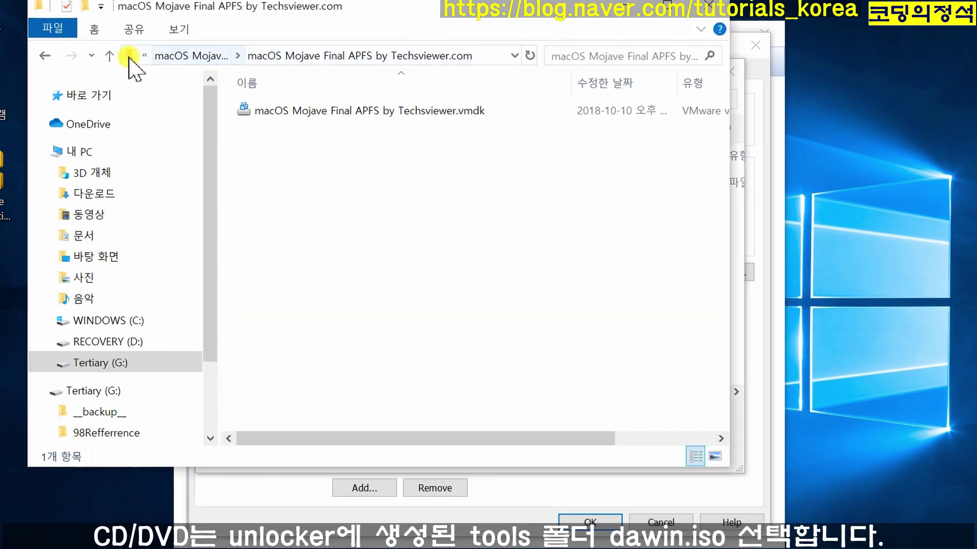
click(110, 55)
click(318, 130)
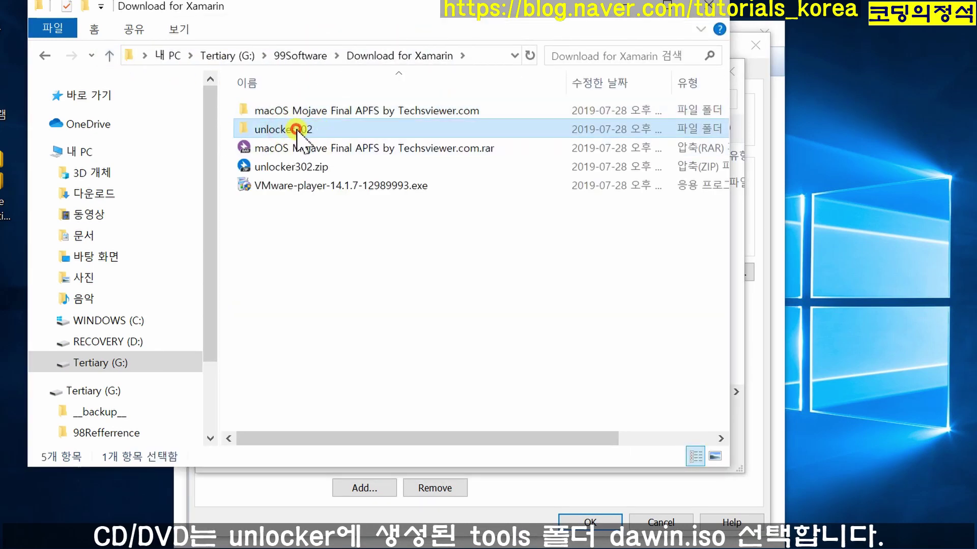
double_click(296, 130)
double_click(262, 127)
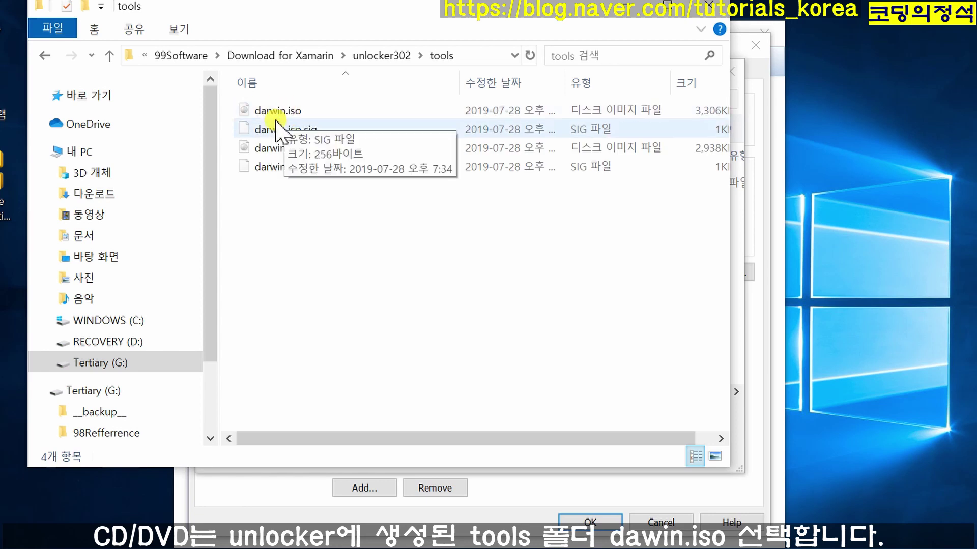
click(474, 56)
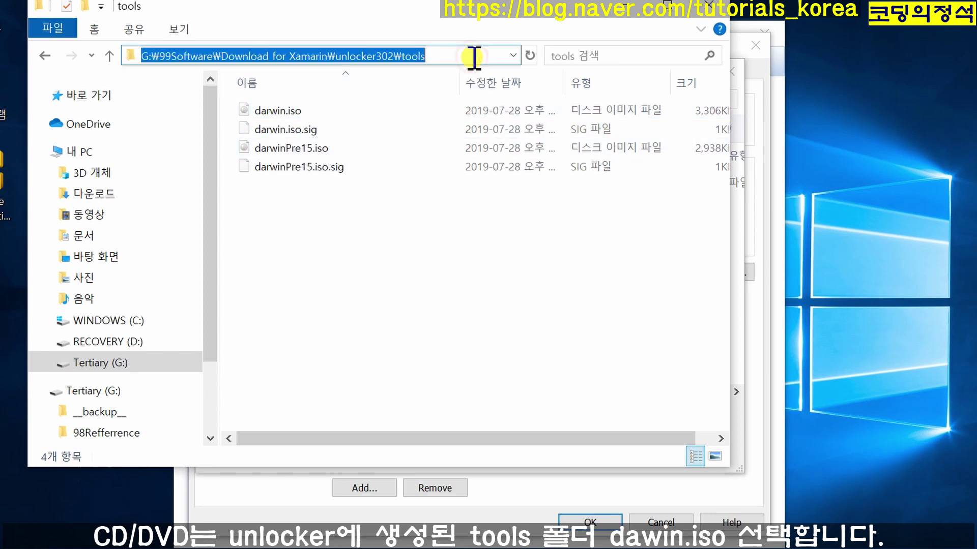
drag(599, 9, 484, 4)
click(648, 69)
click(457, 425)
key(ctrl+v)
key(Return)
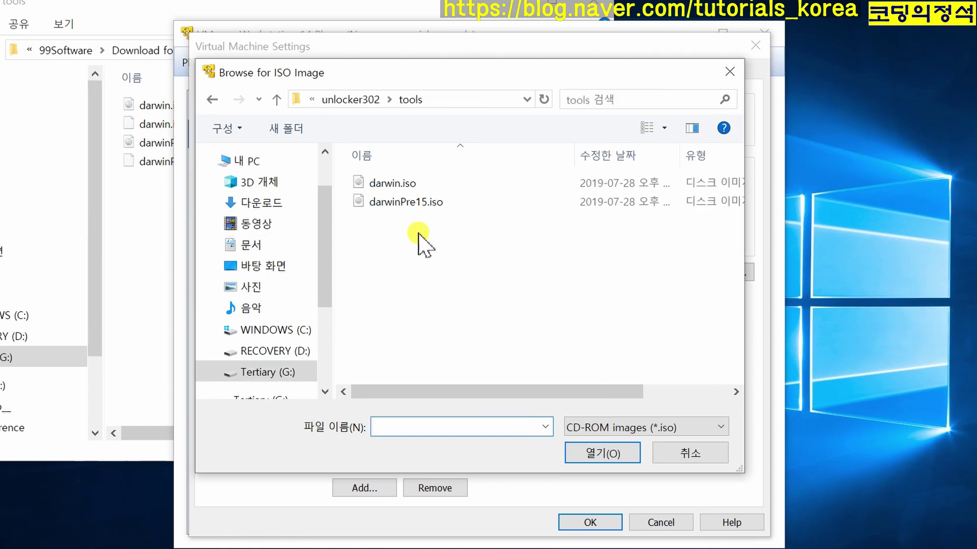
click(398, 186)
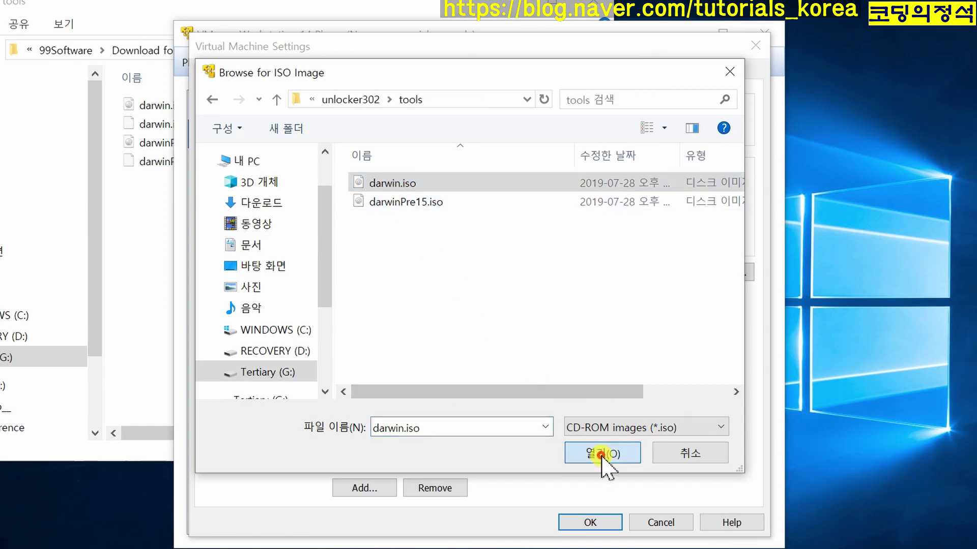
click(601, 453)
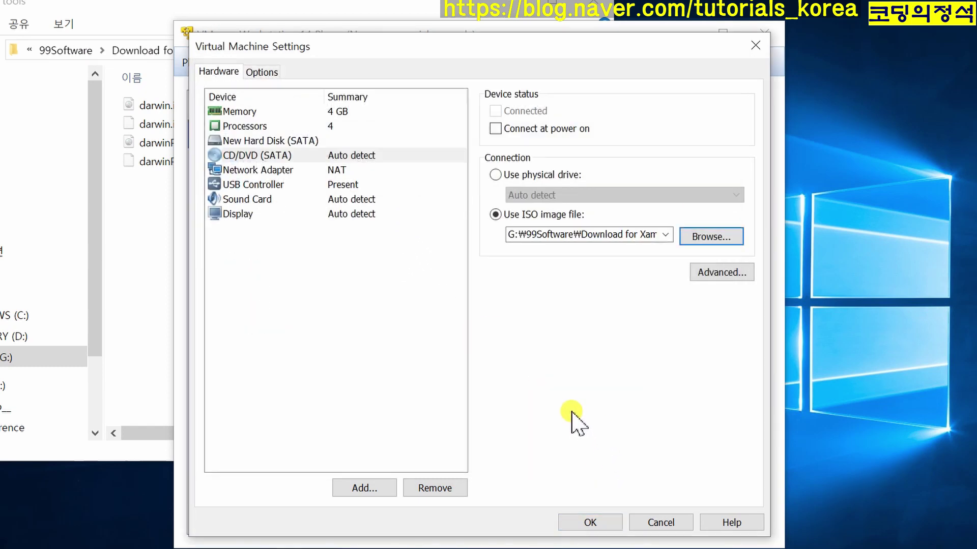
- Enable showing all USB input devices and save the VM settings
click(260, 188)
click(500, 149)
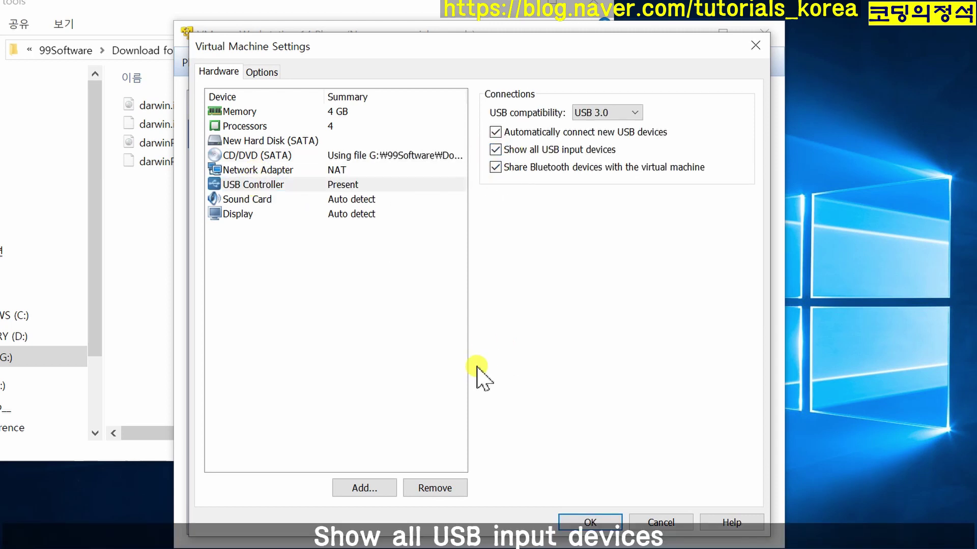
click(322, 200)
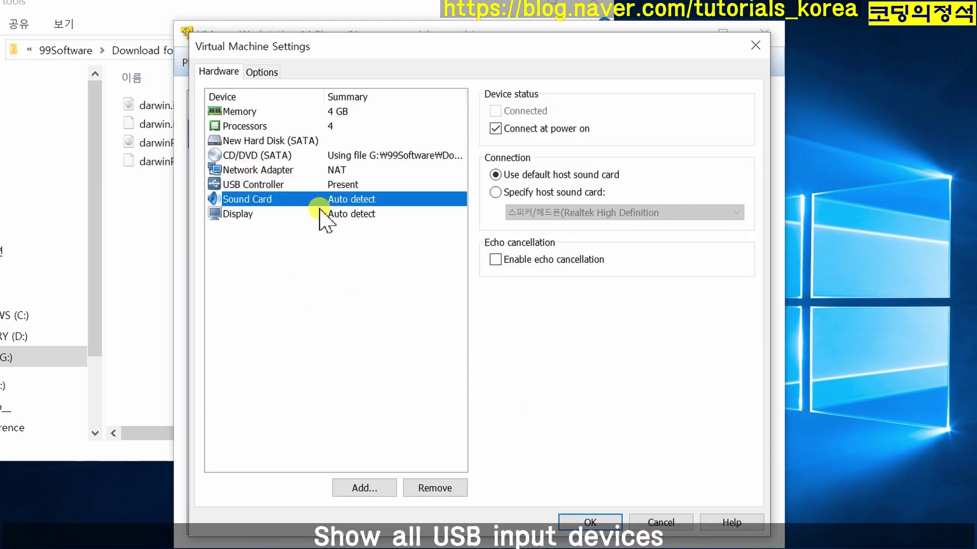
click(320, 210)
click(590, 522)
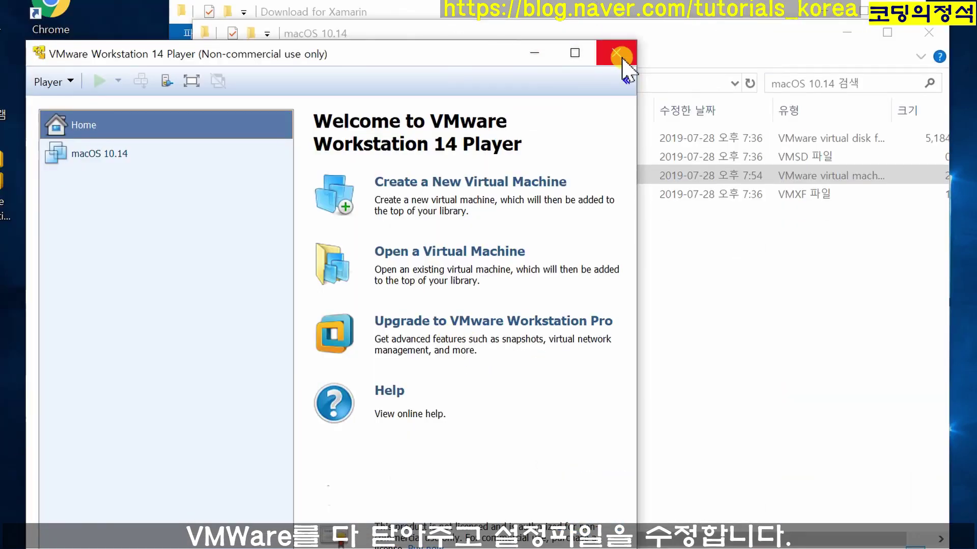
- Open Documents\Virtual Machines\macOS 10.14\macOS 10.14.vmx in Notepad++
click(624, 61)
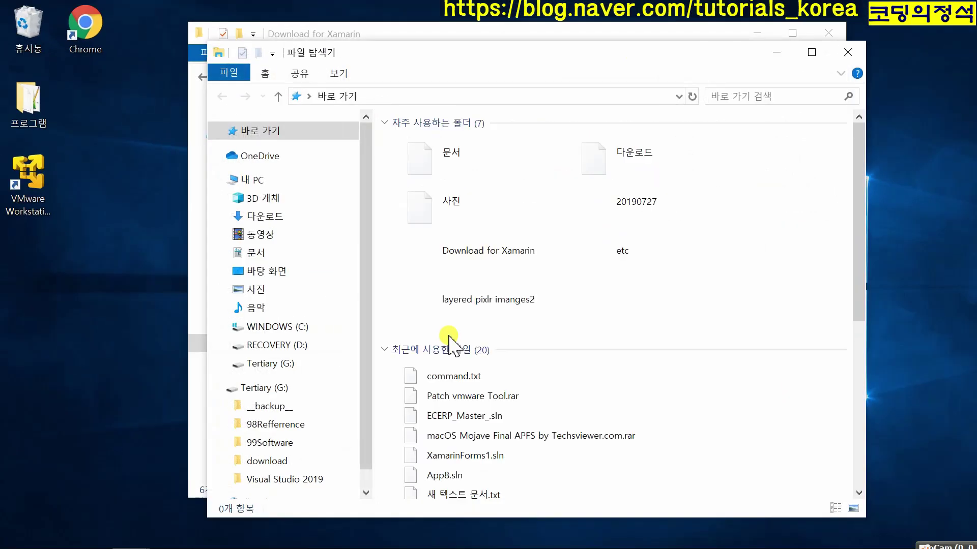
drag(443, 53, 305, 53)
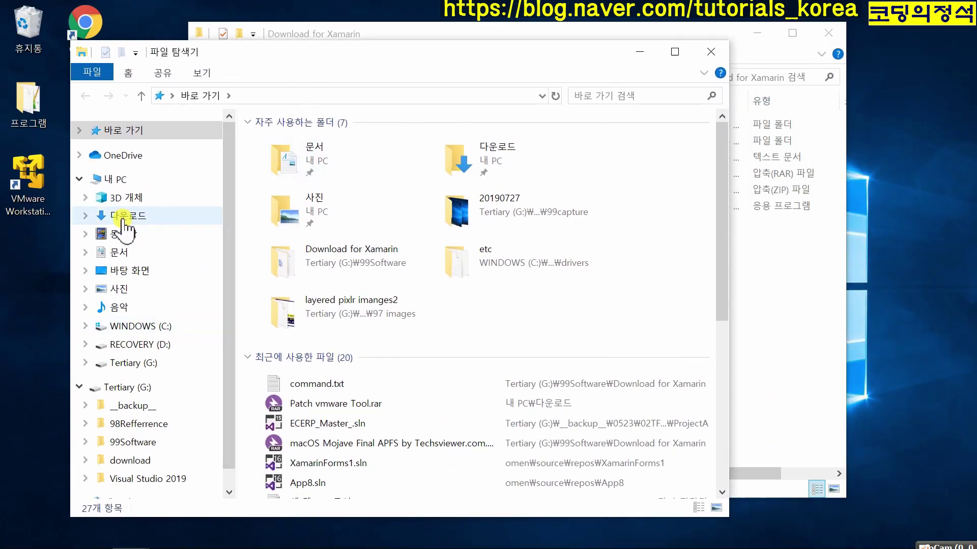
click(125, 252)
double_click(292, 273)
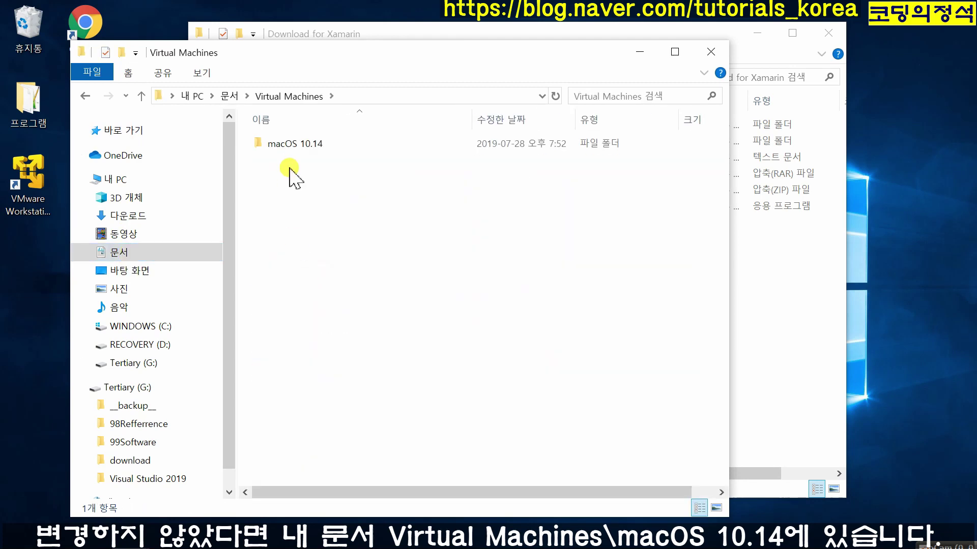
double_click(294, 145)
right_click(326, 177)
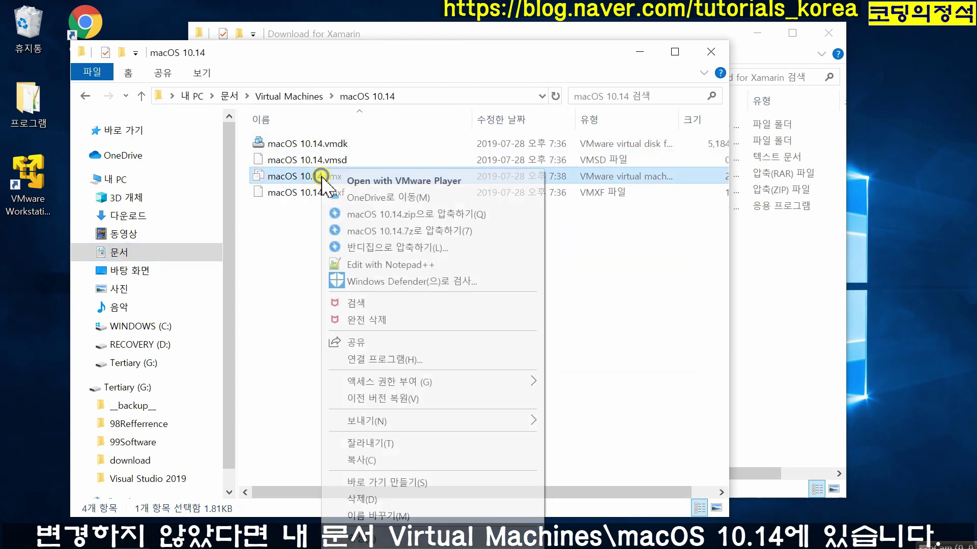
click(398, 259)
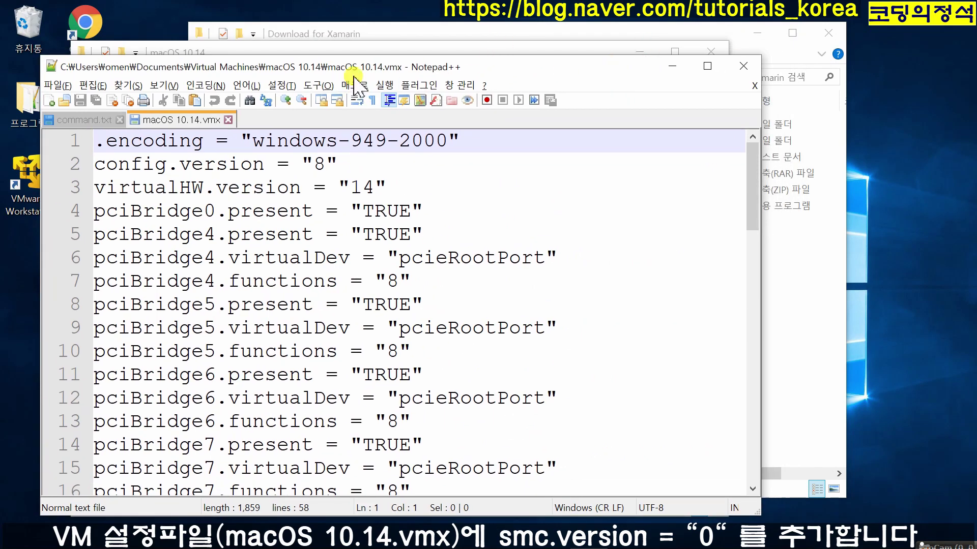
- Append smc.version = "0" to the .vmx and relaunch Player with the macOS 10.14 VM selected
key(ctrl+End)
text(smc.version = "0")
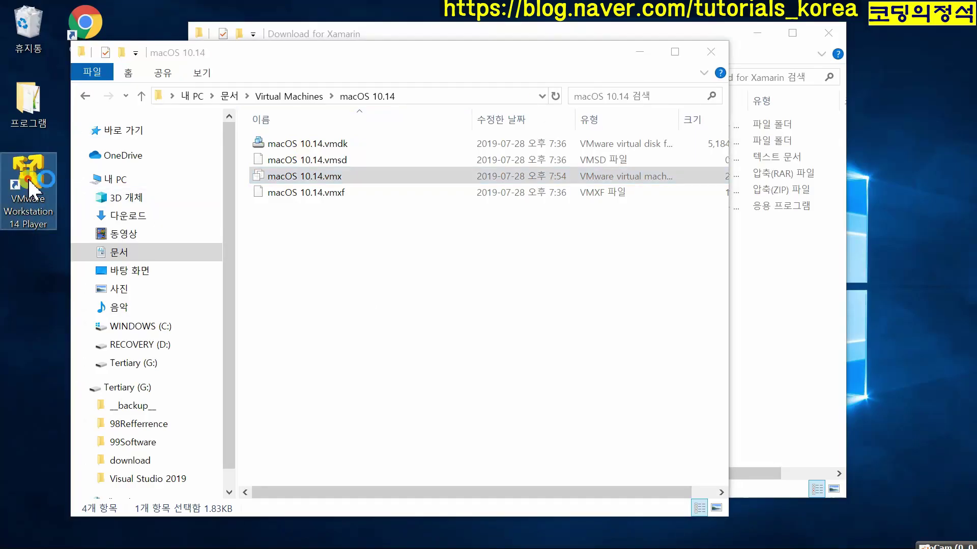
double_click(30, 183)
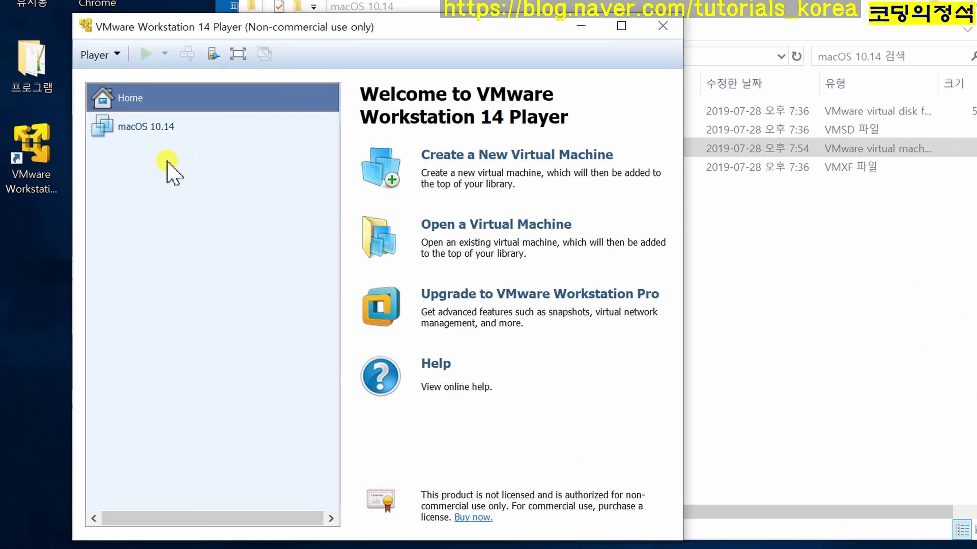
click(146, 127)
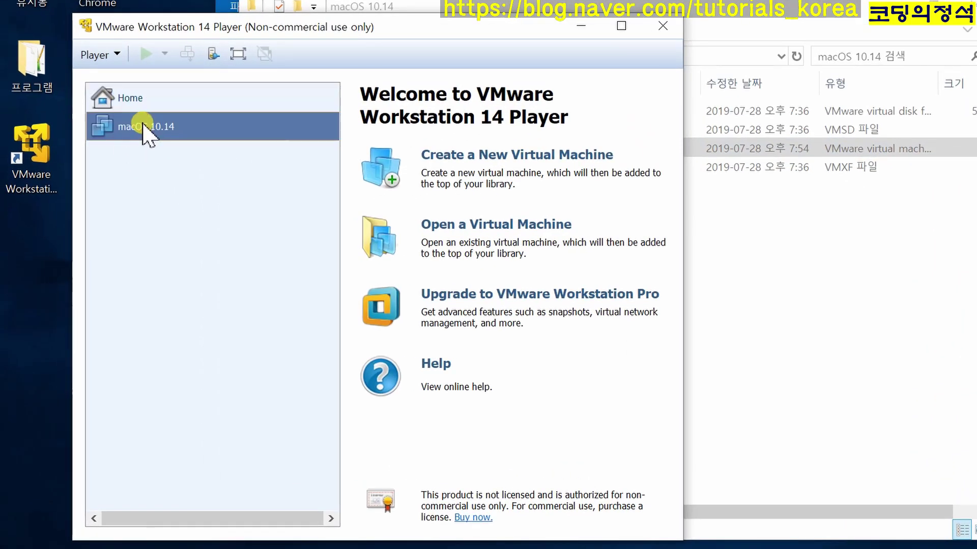
- Try starting the macOS 10.14 VM, dismiss the Credential Guard error and close Player
click(422, 440)
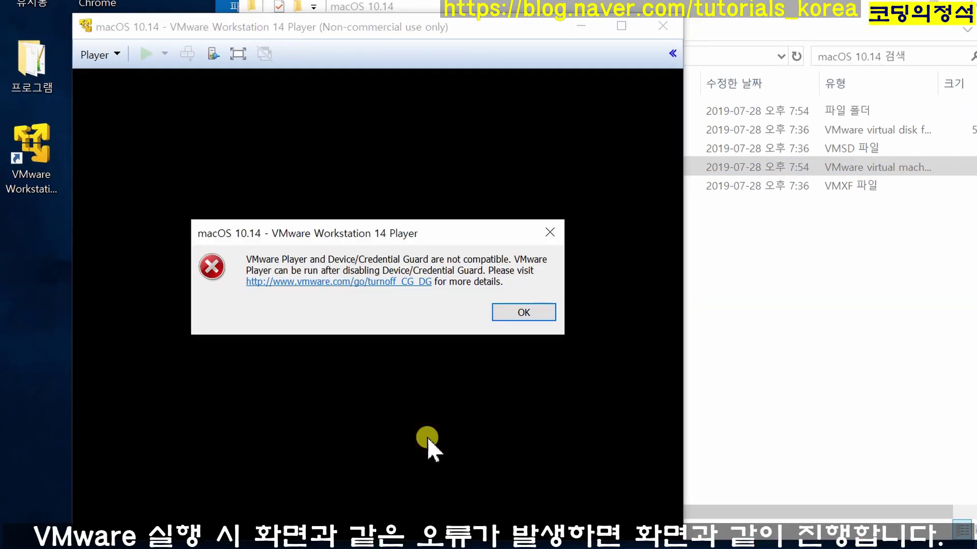
click(522, 313)
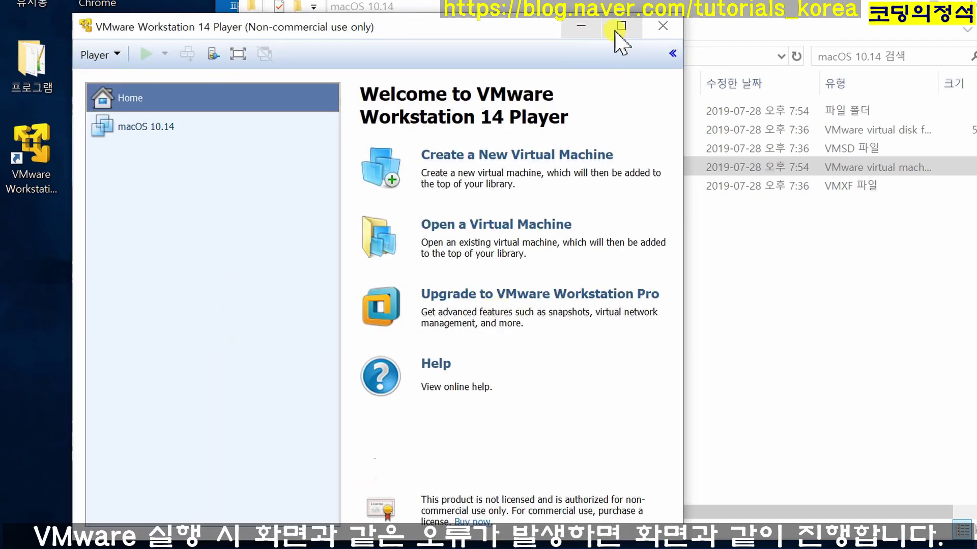
click(665, 28)
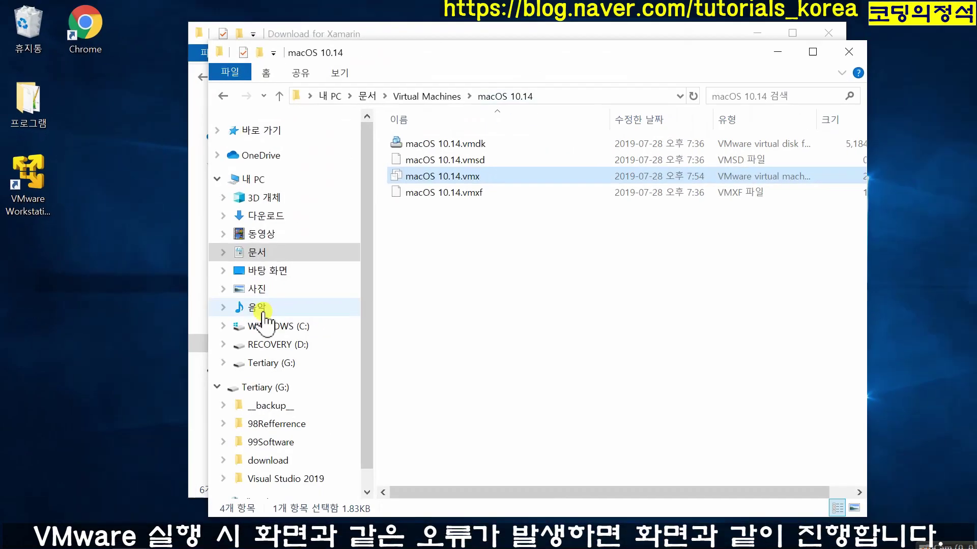
- Run bcdedit /set hypervisorlaunchtype off in an administrator Command Prompt
click(55, 533)
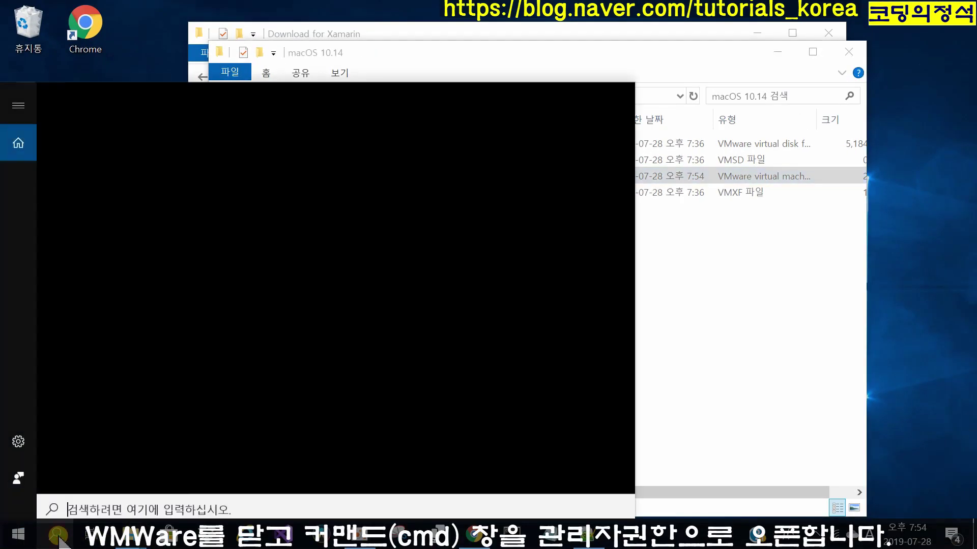
text(cmd)
right_click(129, 168)
click(195, 179)
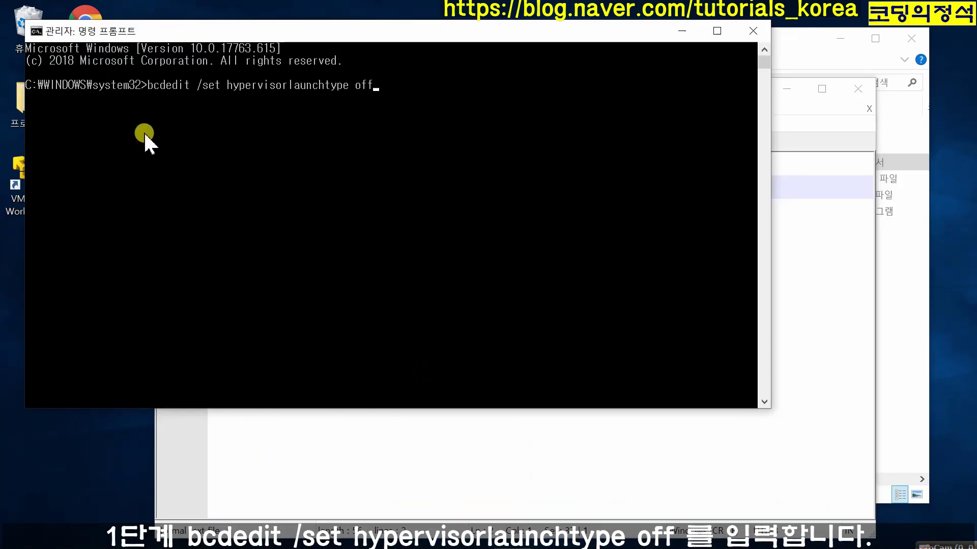
key(Return)
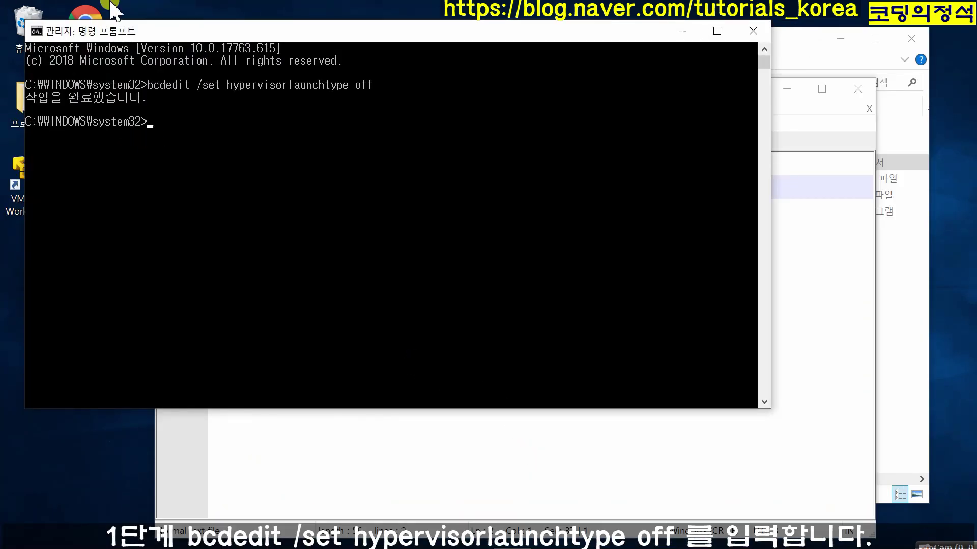
click(753, 30)
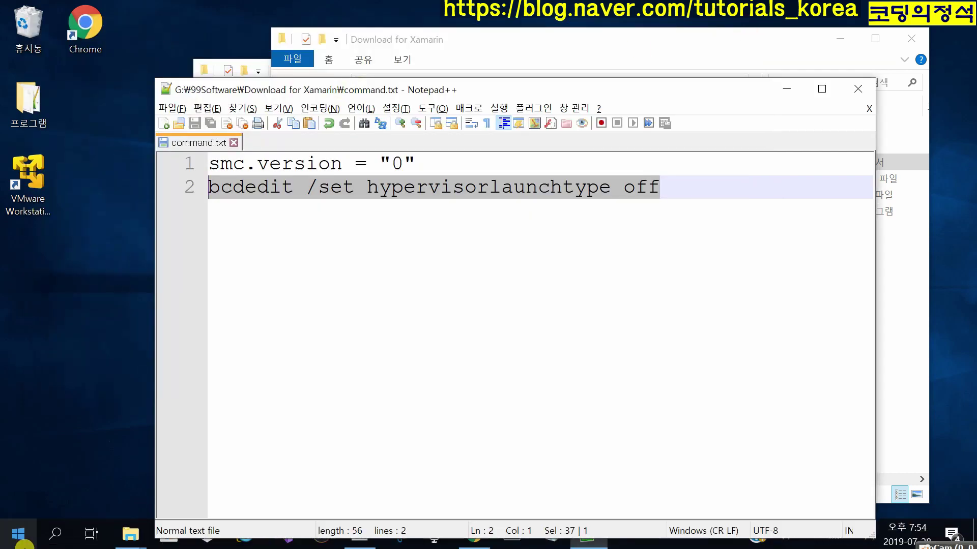
click(54, 534)
- Turn off Hyper-V in Windows Features and restart the PC
text(wind)
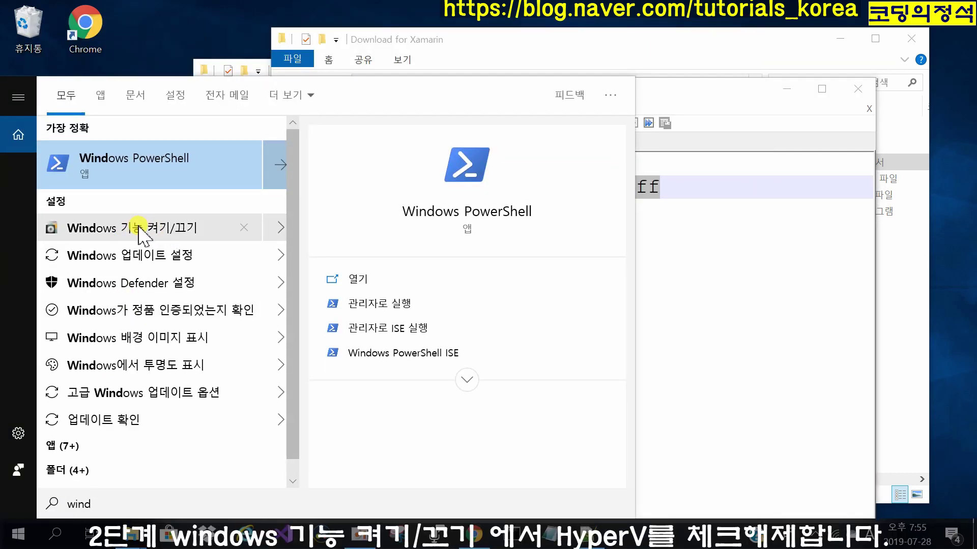
click(135, 226)
scroll(612, 315, down, 2)
click(379, 266)
click(517, 413)
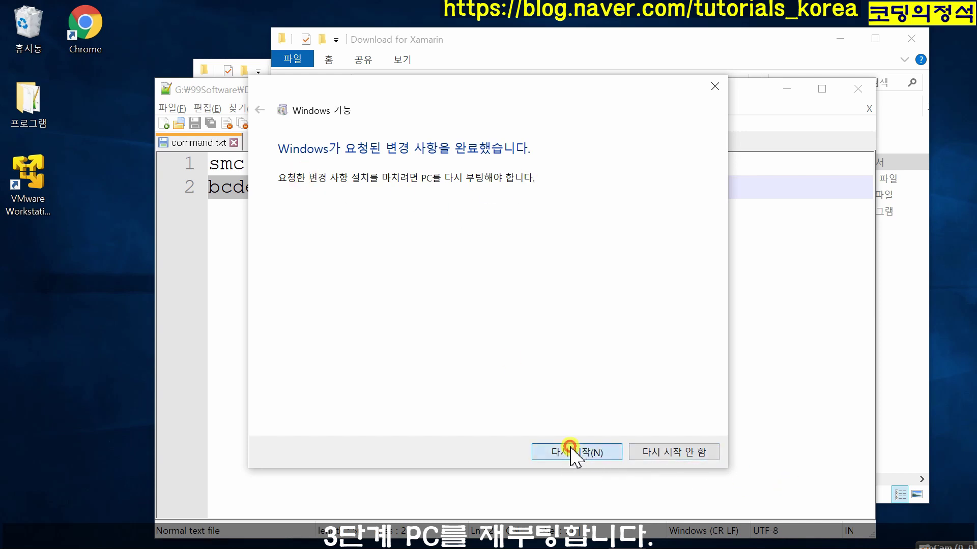
click(572, 454)
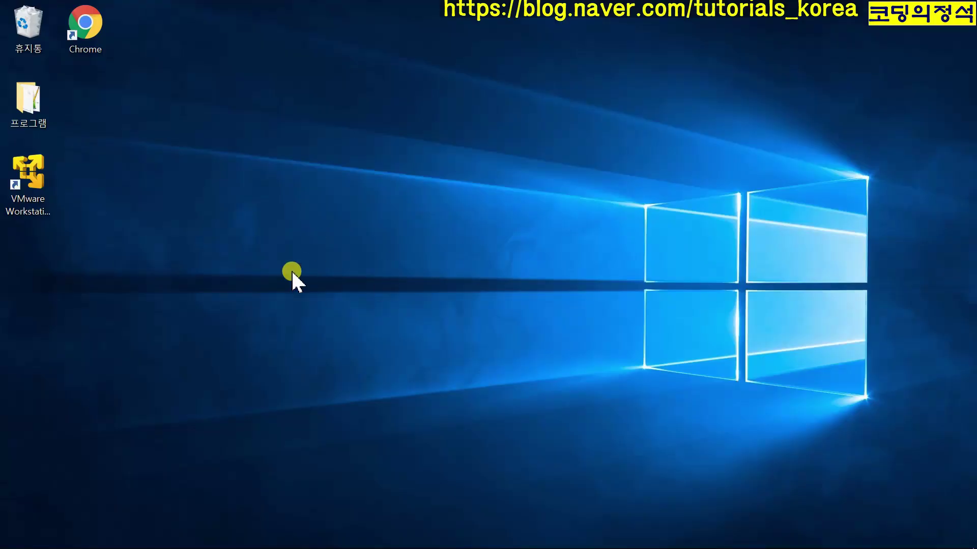
- Start the macOS 10.14 VM in VMware Player, permanently dismissing the removable-devices hint
double_click(23, 191)
drag(371, 39, 535, 41)
click(234, 123)
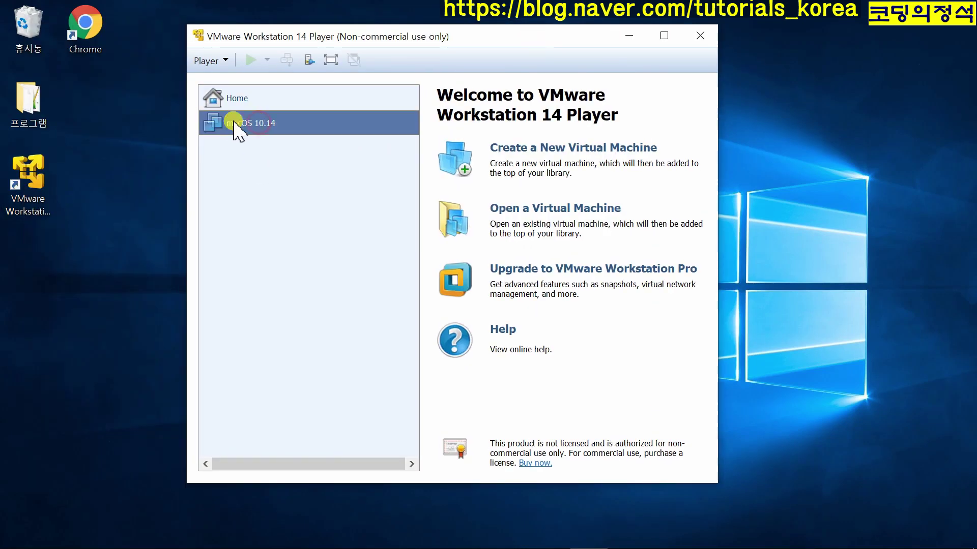
click(516, 398)
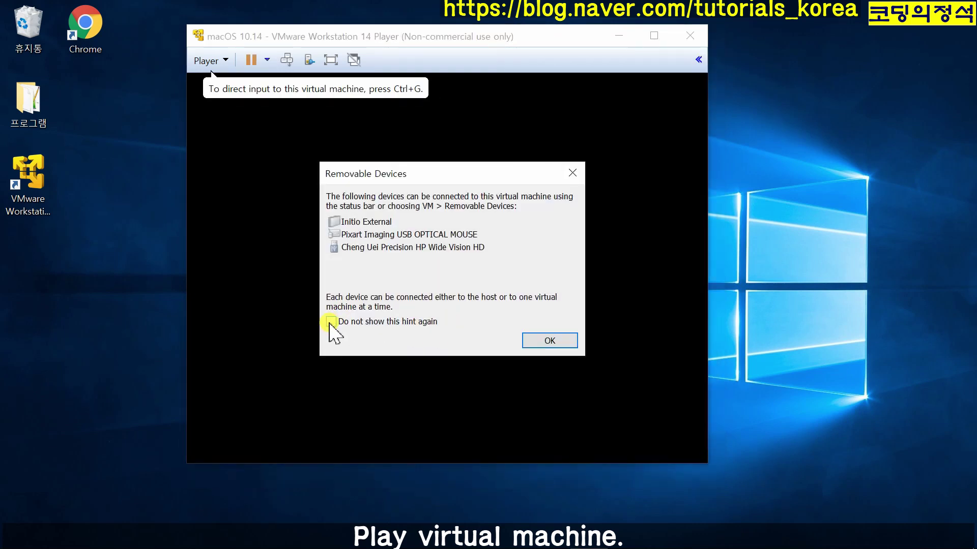
click(332, 324)
click(545, 340)
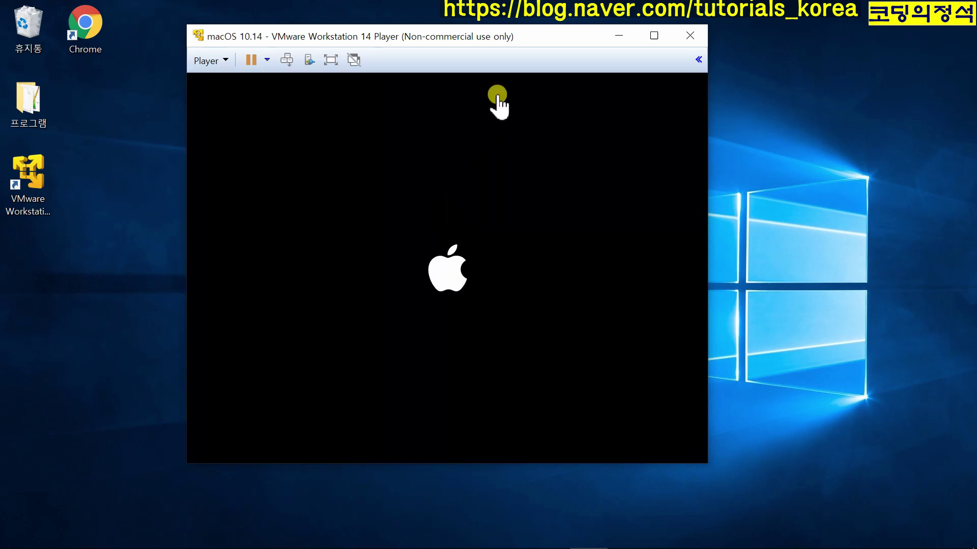
drag(494, 38, 339, 23)
drag(553, 449, 940, 524)
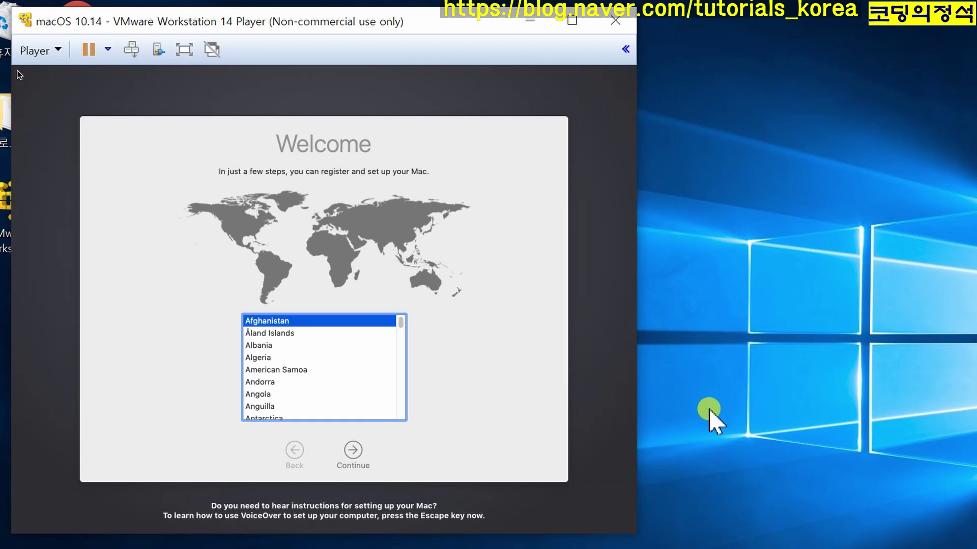
- Choose South Korea and the Korean keyboard, then skip the privacy and transfer screens
click(399, 322)
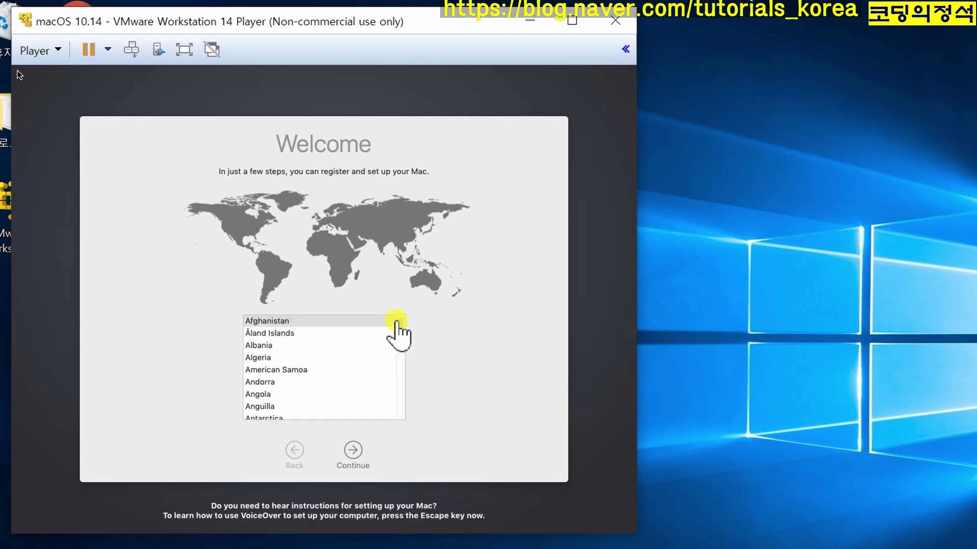
drag(400, 322, 388, 399)
click(316, 334)
click(347, 446)
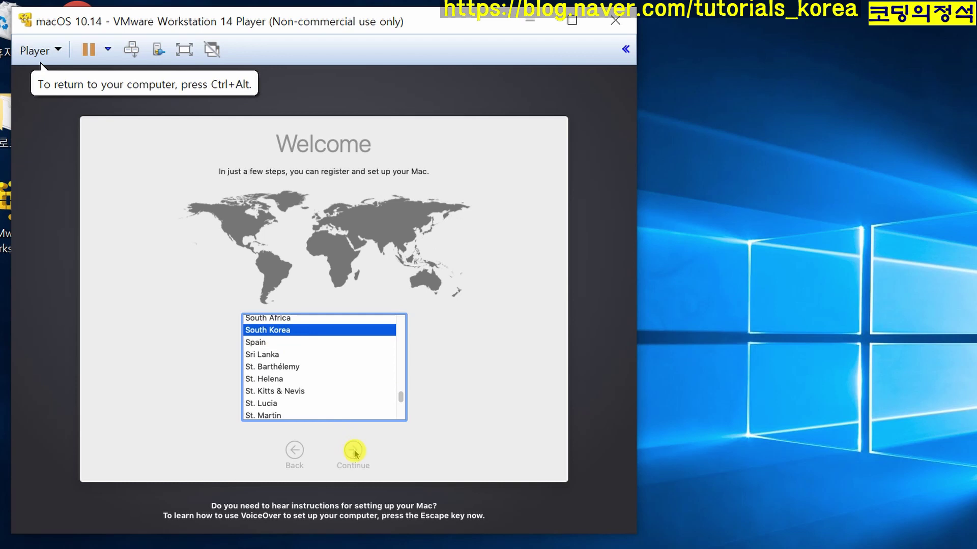
click(274, 325)
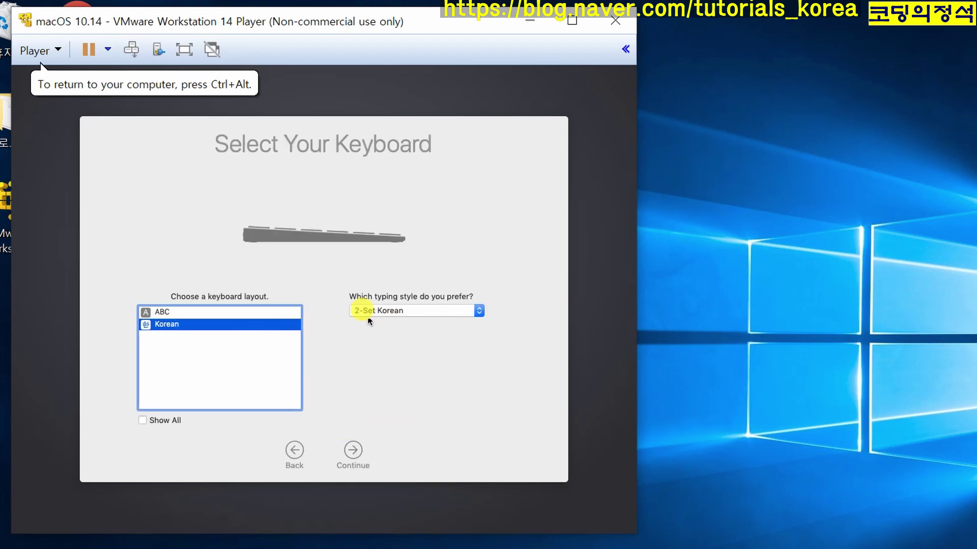
click(352, 450)
click(353, 452)
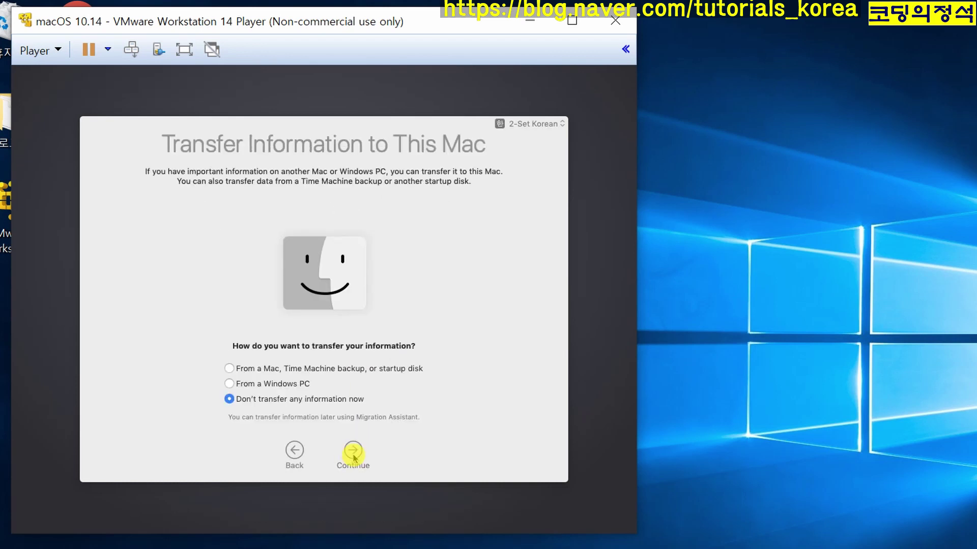
click(353, 452)
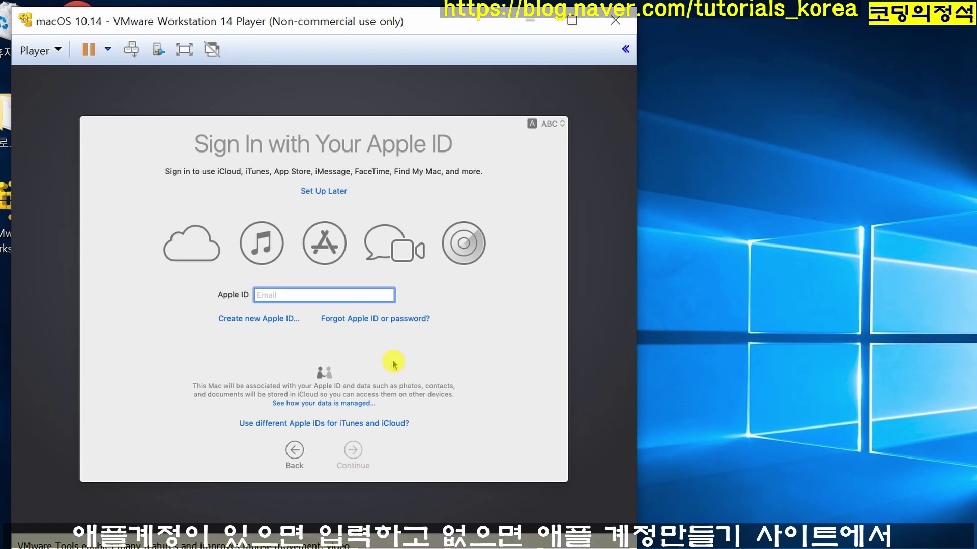
- Skip Apple ID sign-in and agree to the macOS license terms
click(319, 192)
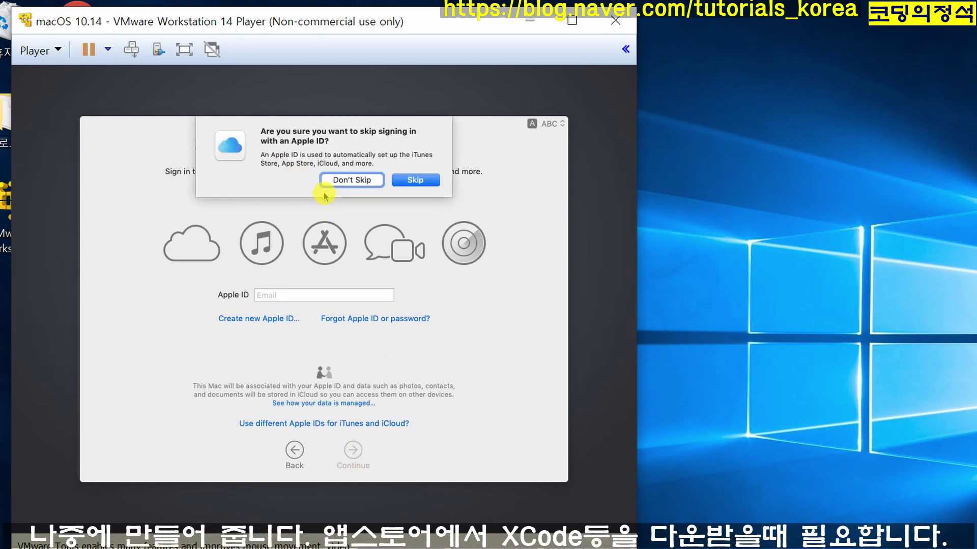
click(415, 181)
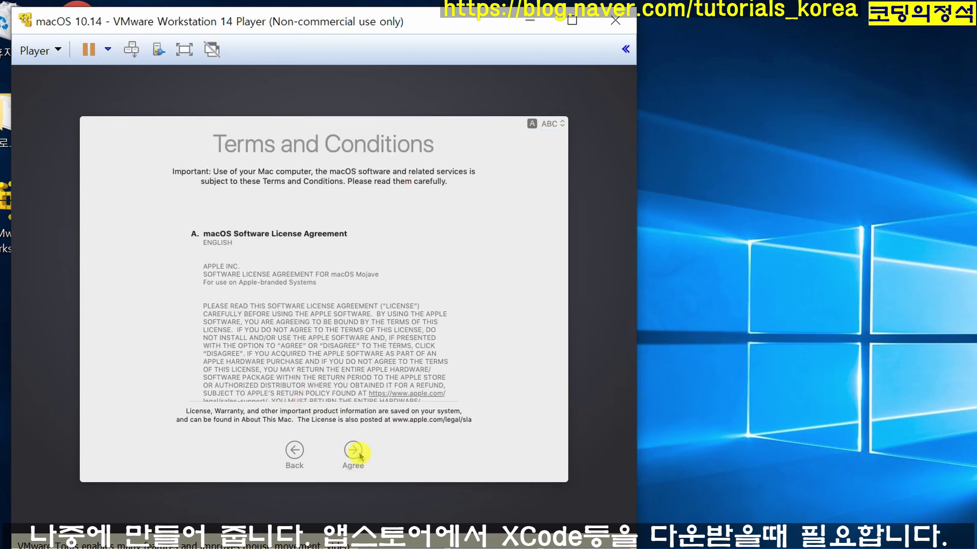
click(353, 451)
click(415, 178)
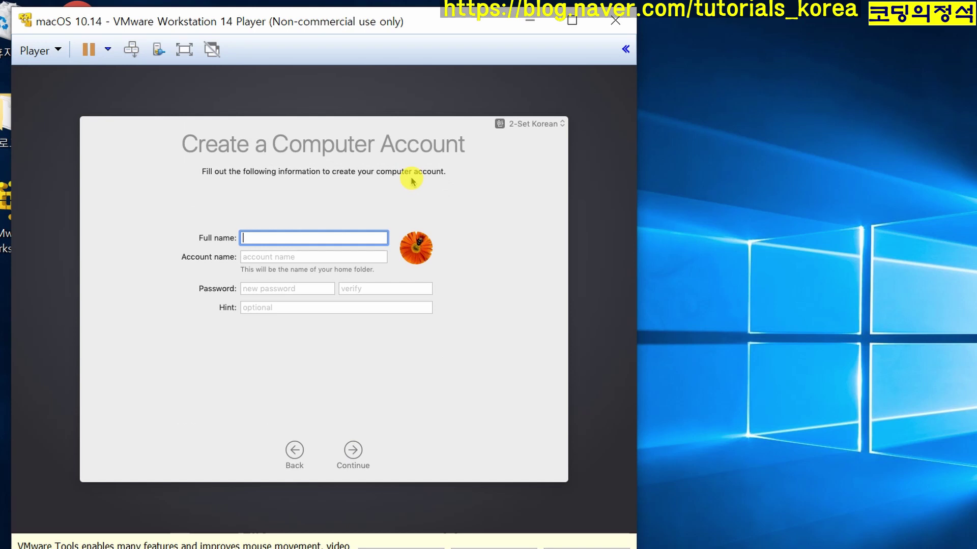
- Switch the input source to ABC and enter 'tutorials' as the full name
click(301, 239)
text(셔새)
key(BackSpace)
key(BackSpace)
key(BackSpace)
text(셔새)
key(BackSpace)
key(BackSpace)
key(BackSpace)
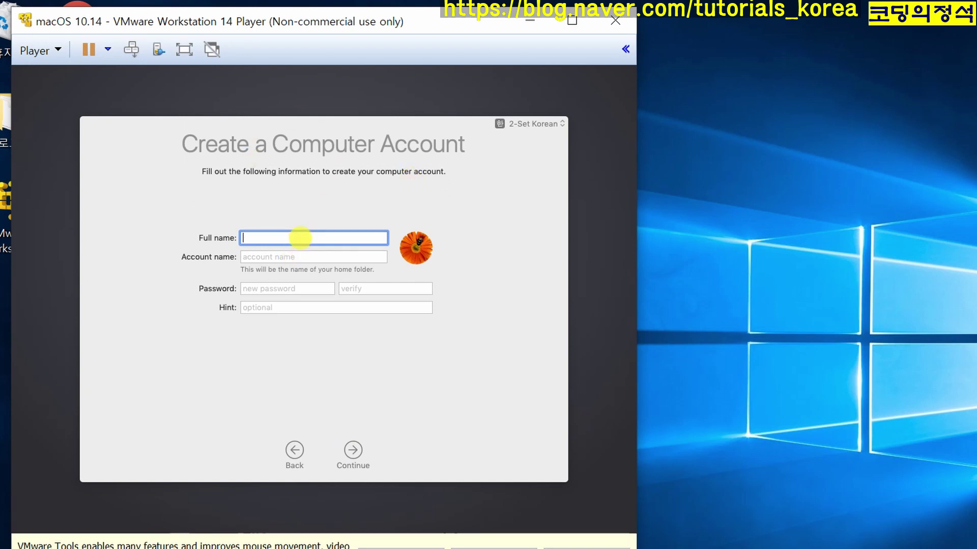
click(554, 124)
click(525, 111)
text(tutorials)
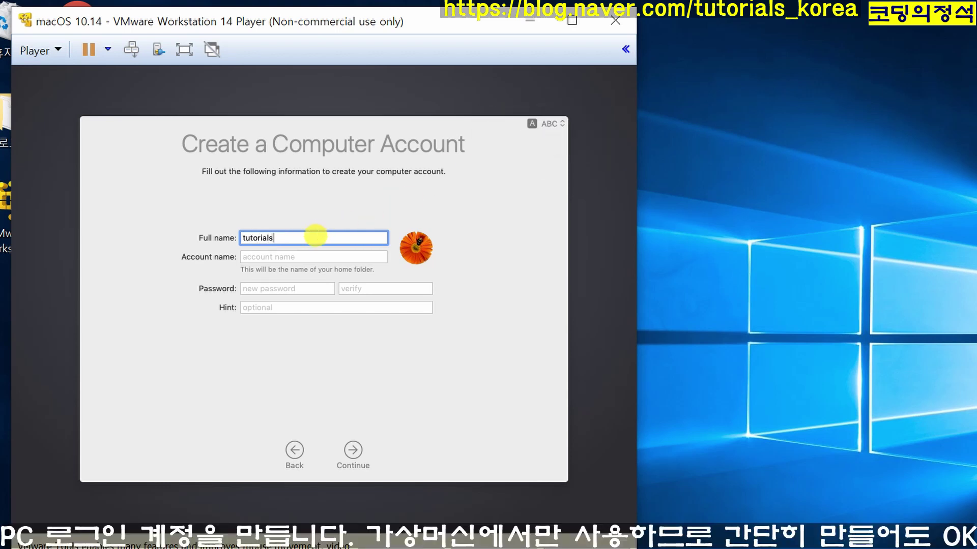
key(Tab)
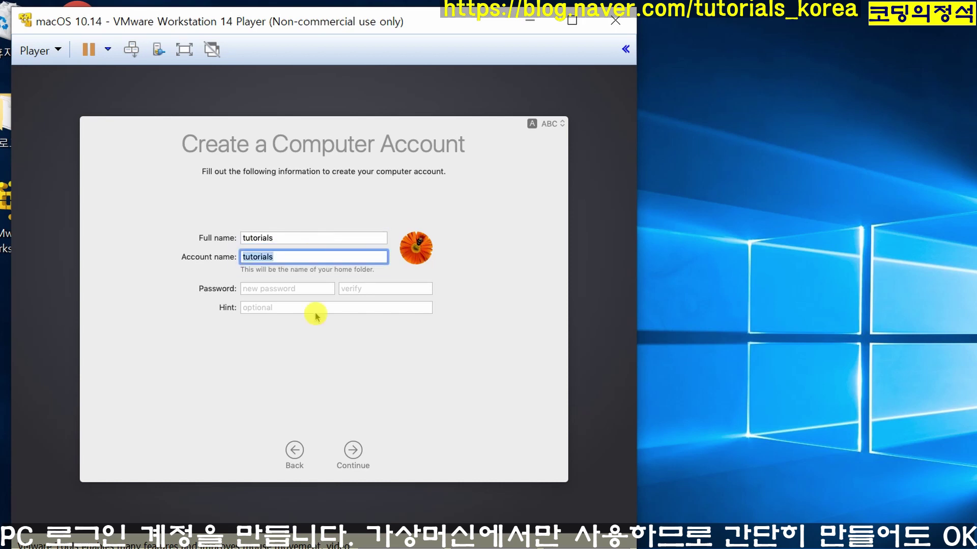
- Enter and verify the account password, create the account, and accept Express Set Up
click(315, 288)
text(•••••)
click(368, 289)
text(•••••)
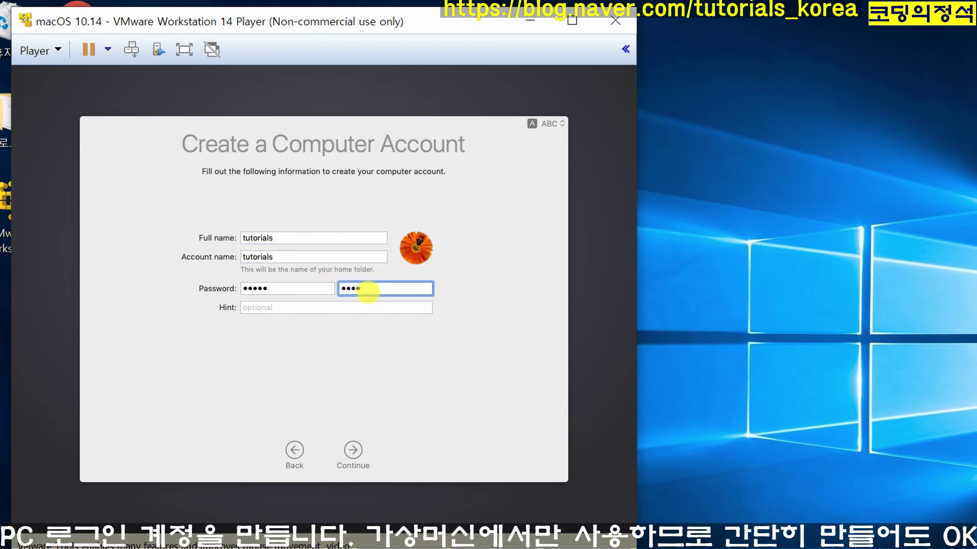
key(Tab)
click(352, 451)
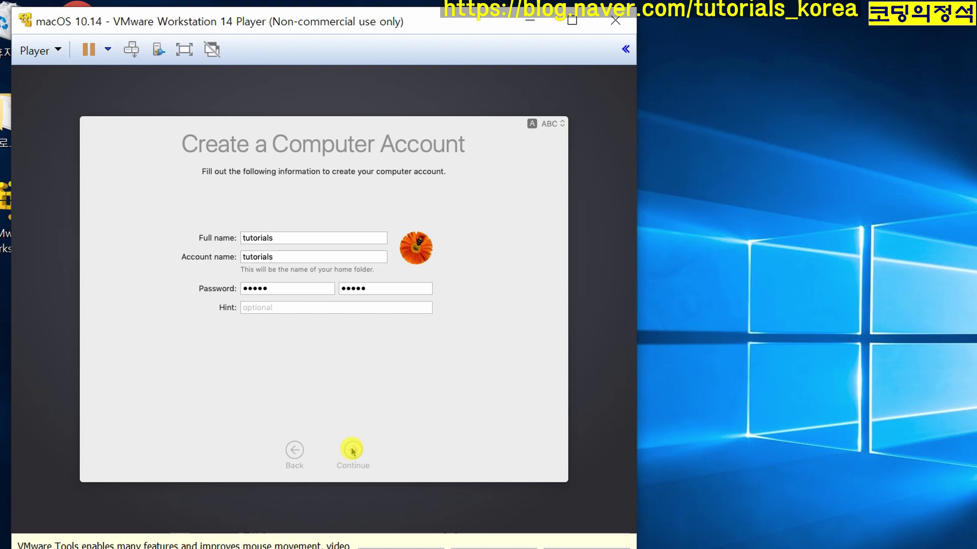
click(352, 450)
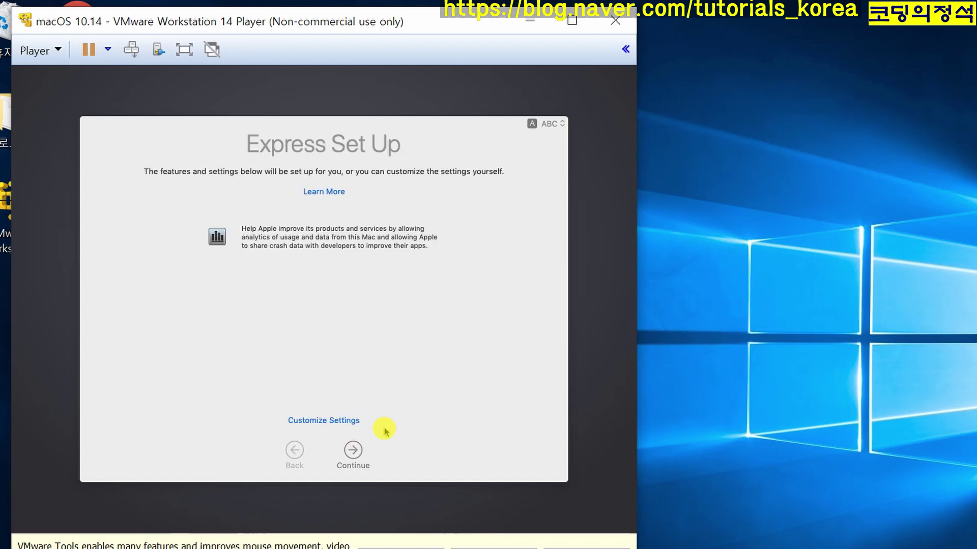
click(355, 453)
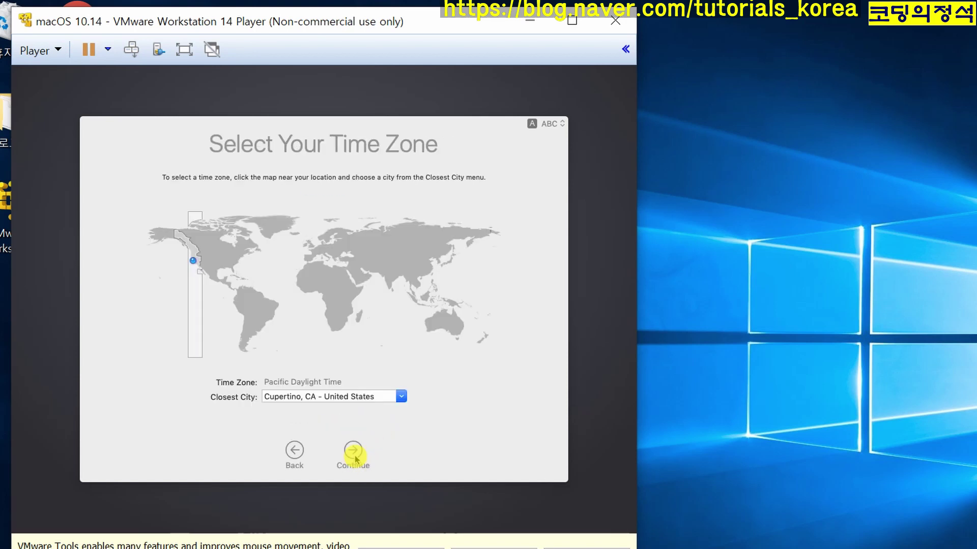
- Set the time zone to Seoul, Korea, and keep the Light appearance
click(402, 398)
scroll(366, 460, down, 5)
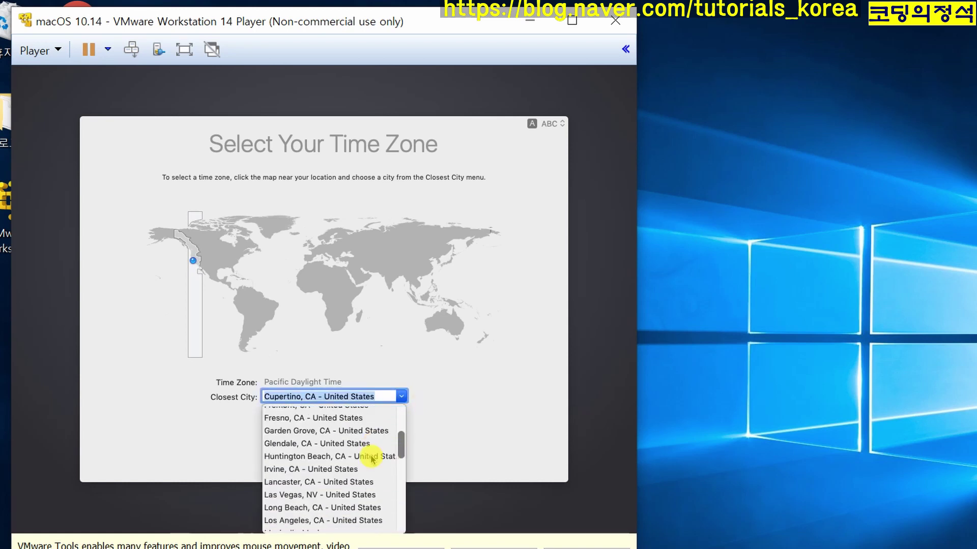
click(444, 262)
click(449, 266)
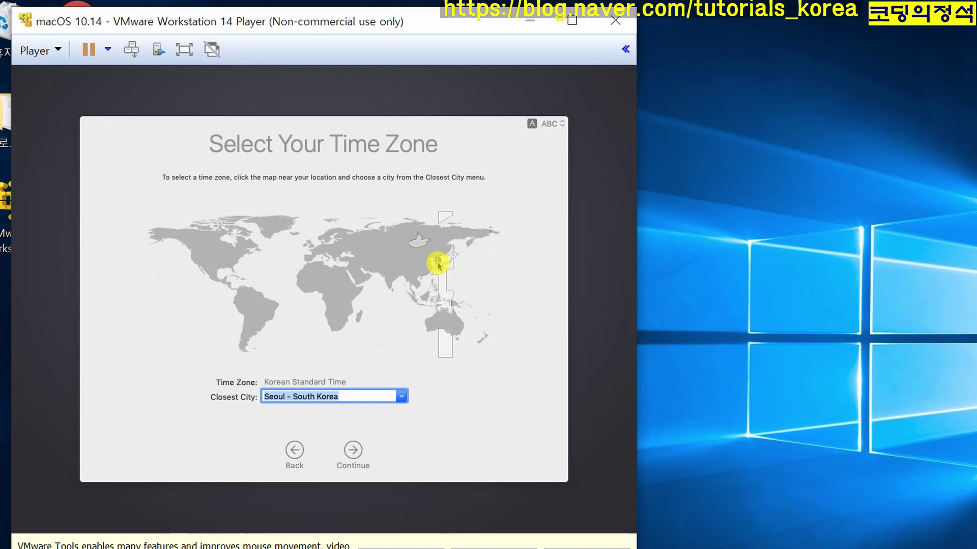
click(354, 452)
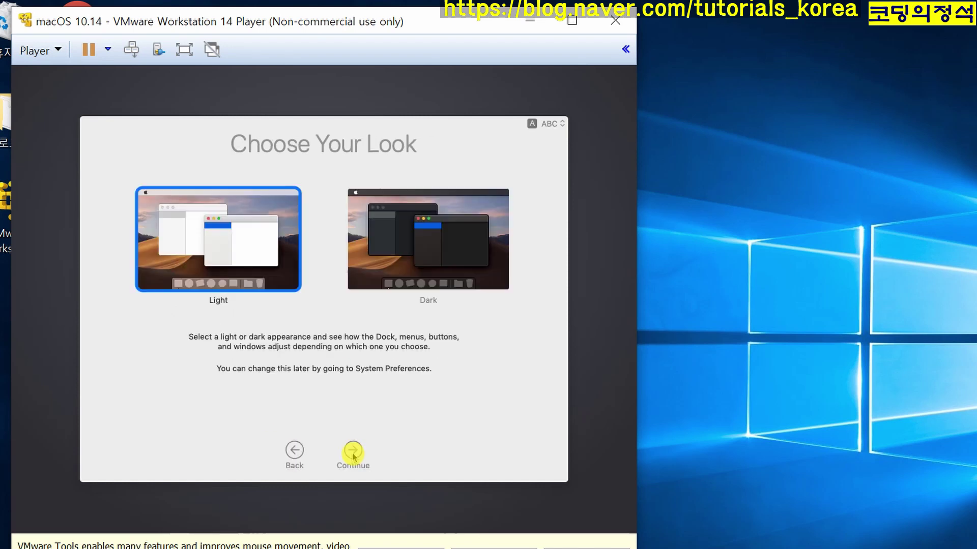
click(353, 452)
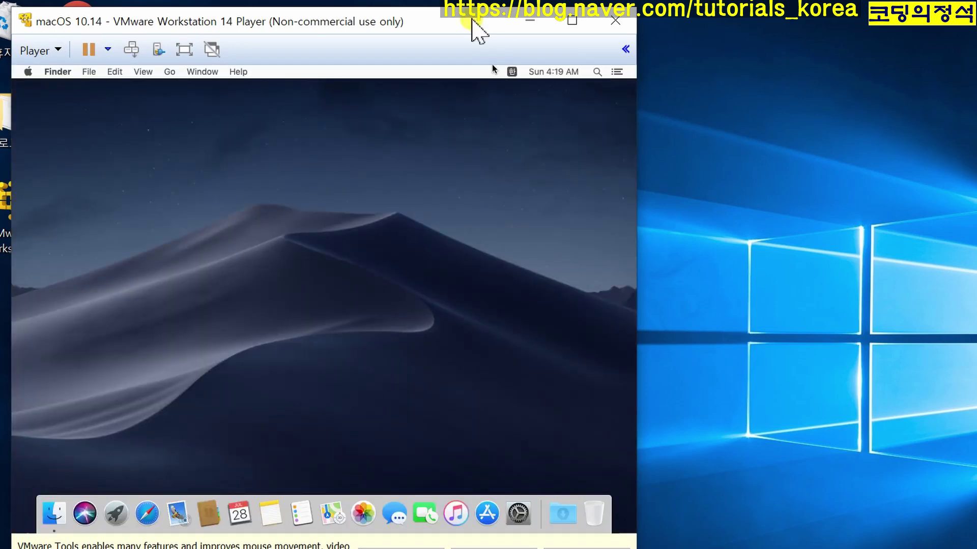
- Reposition the virtual machine window on the host screen
drag(470, 19, 865, 48)
click(336, 233)
drag(856, 39, 681, 42)
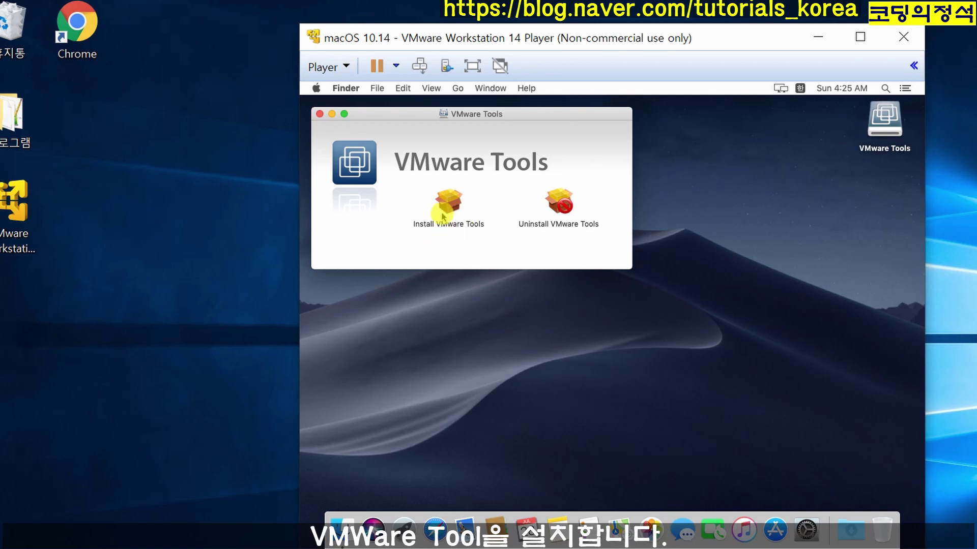
- Run the VMware Tools installer, authorizing with the admin password and dismissing the extension alert
click(445, 211)
double_click(445, 211)
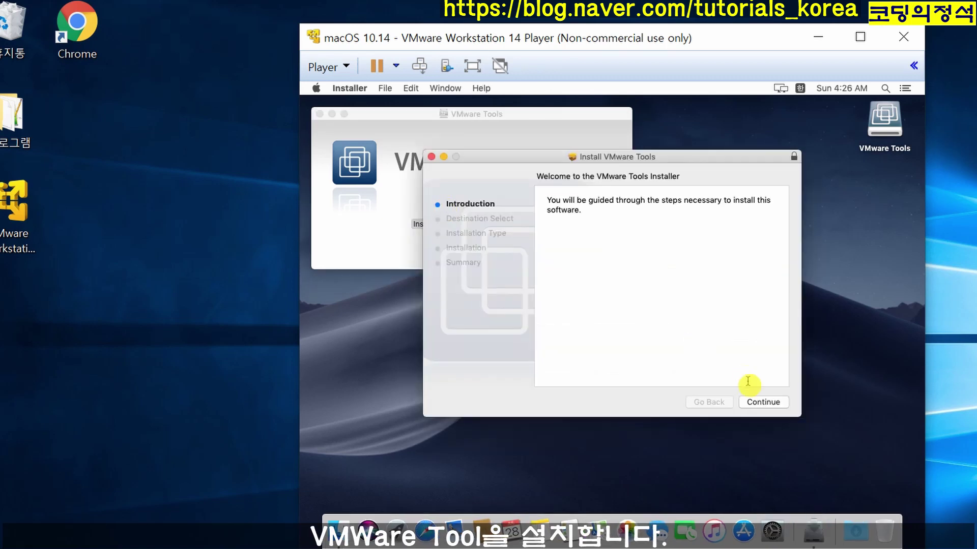
click(773, 404)
click(772, 404)
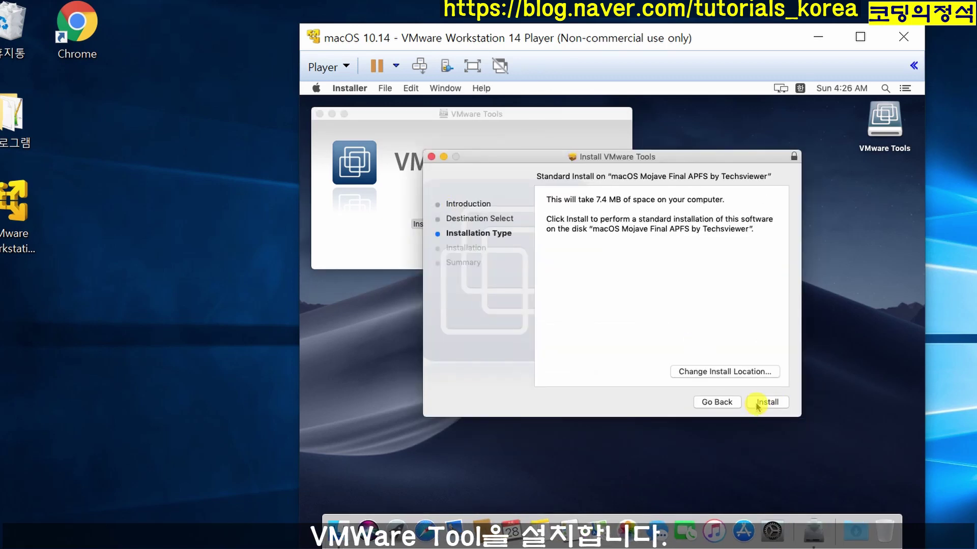
click(717, 229)
click(689, 254)
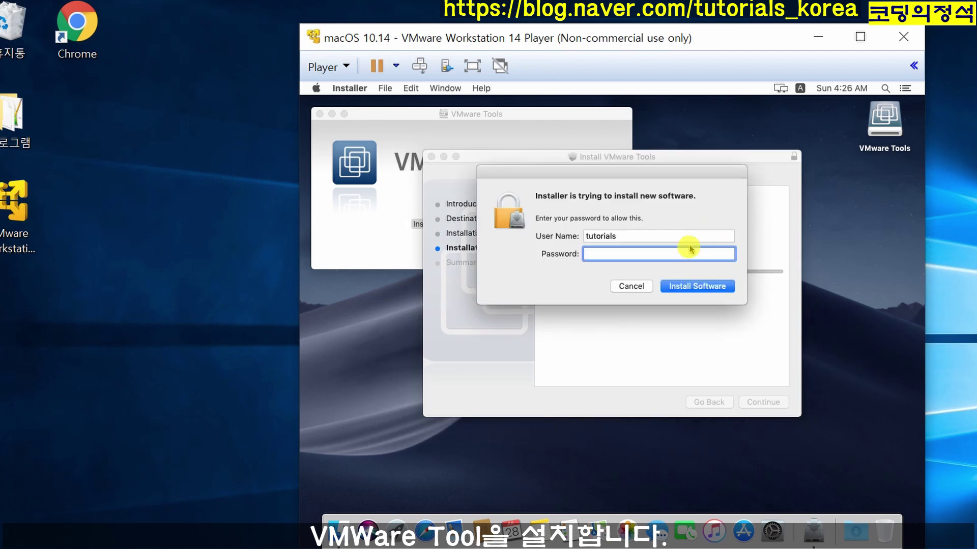
text(•••••)
click(694, 283)
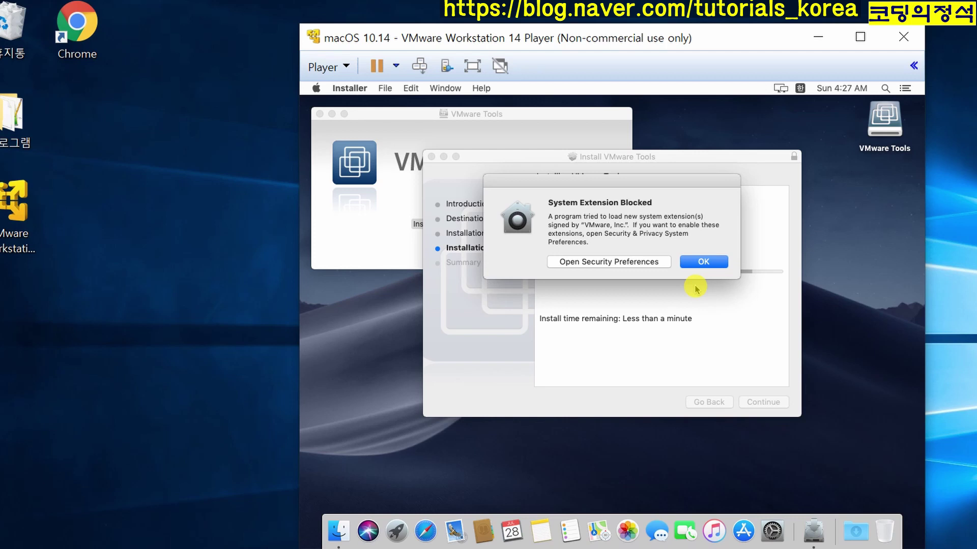
click(700, 262)
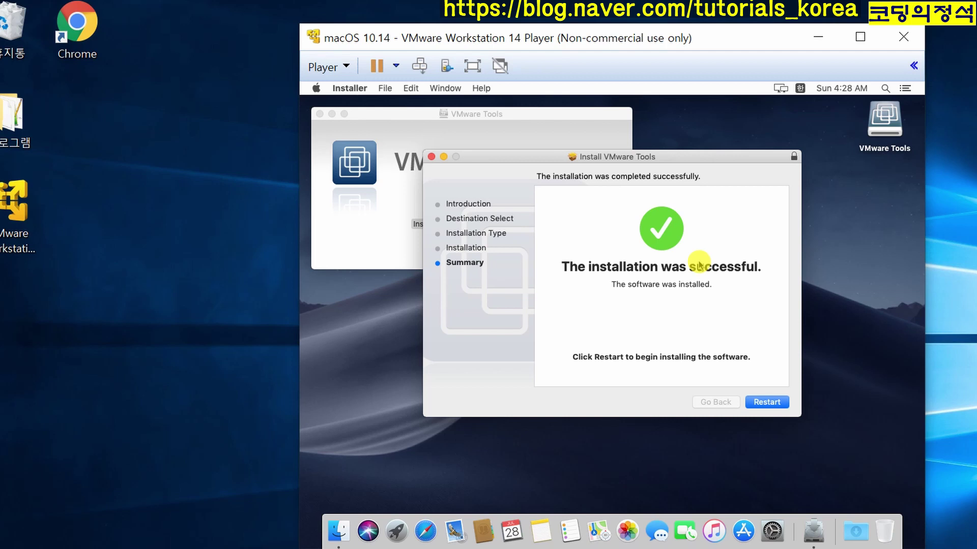
- Restart macOS and log back in with the account password
click(765, 403)
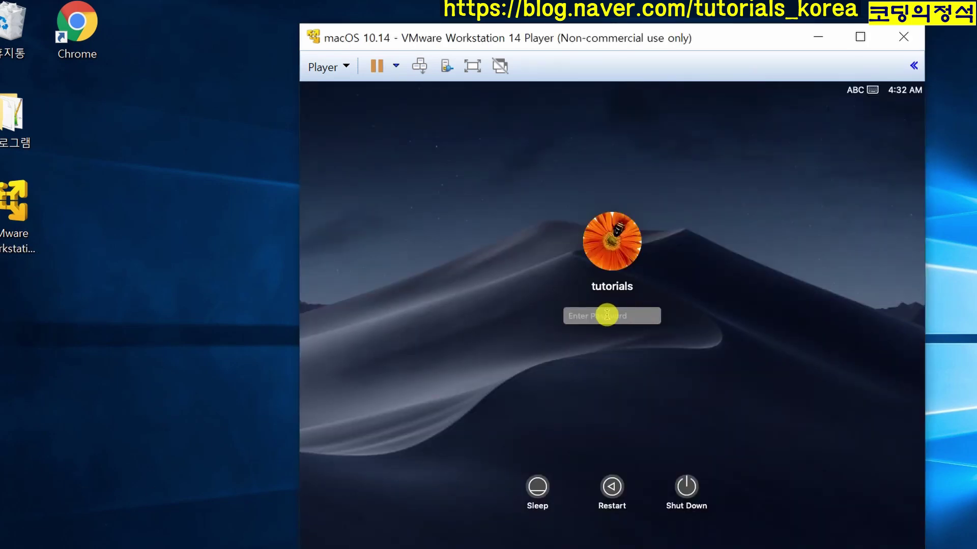
text(123456)
click(674, 315)
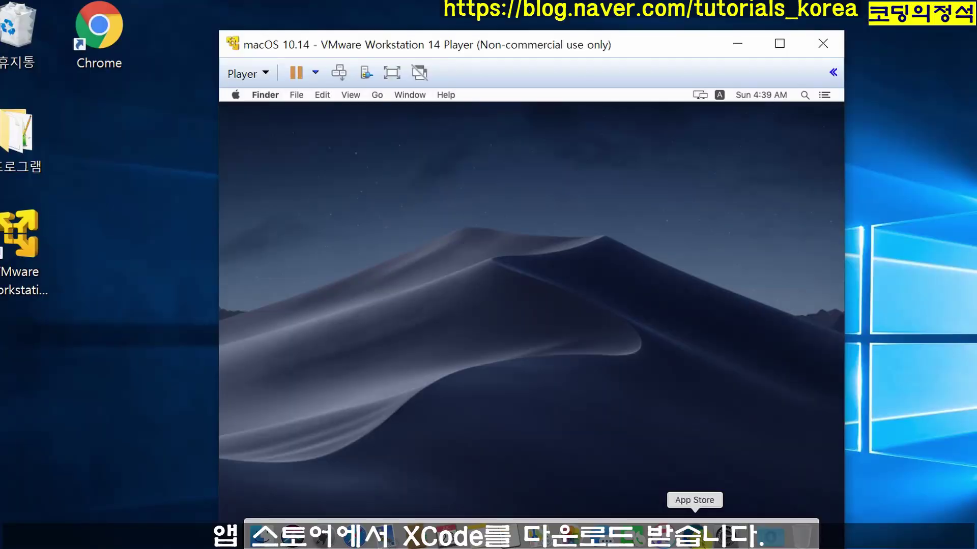
- Open Xcode's App Store page, then check the installed version in About This Mac
click(694, 523)
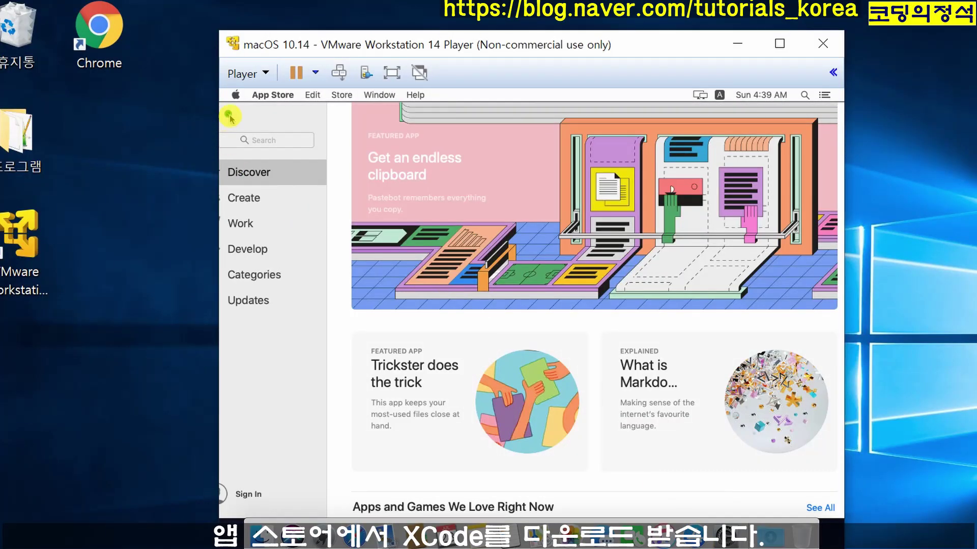
click(228, 113)
click(305, 104)
text(x)
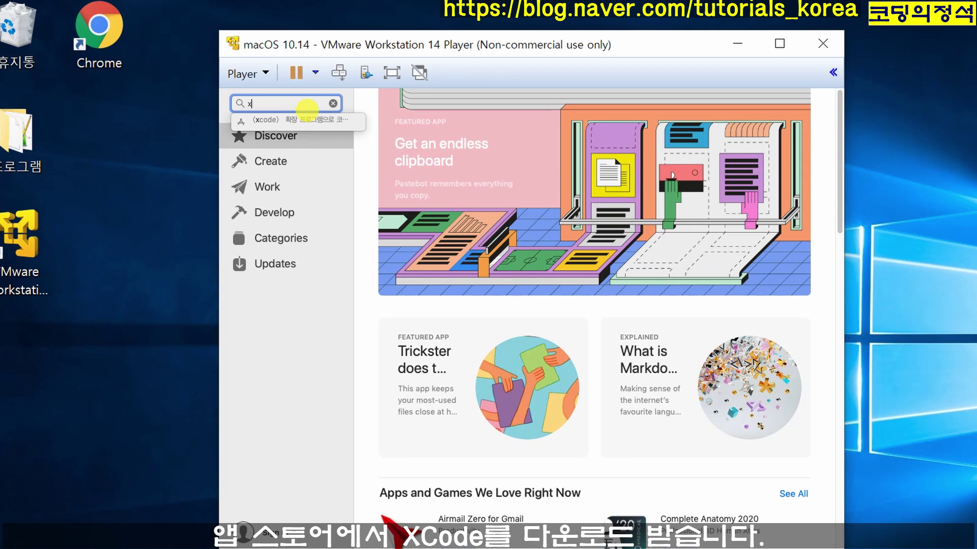
text(code)
key(Return)
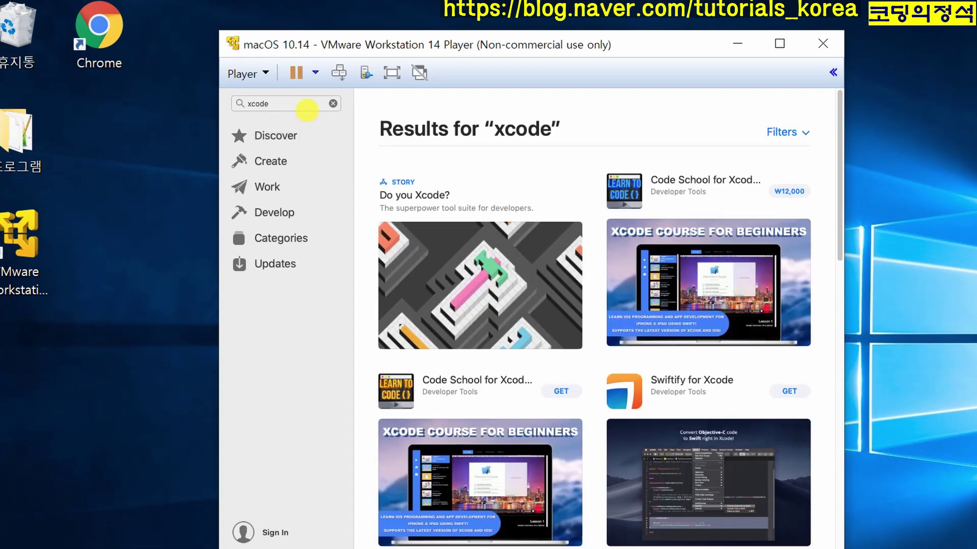
click(275, 212)
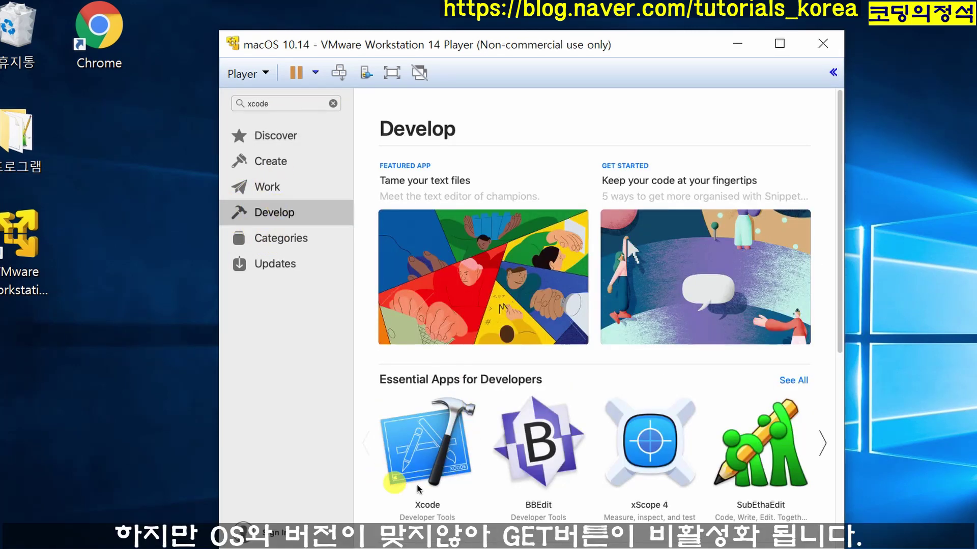
click(422, 451)
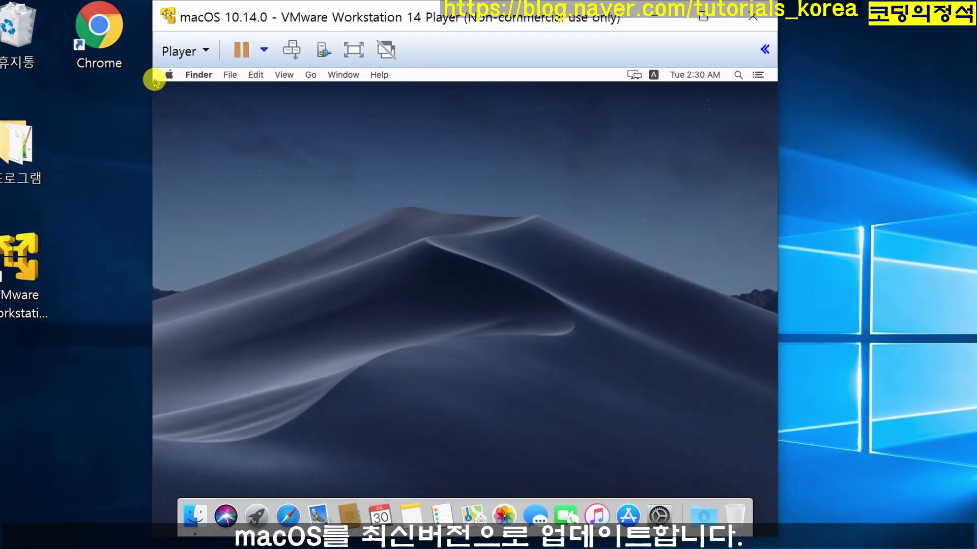
click(169, 74)
click(196, 91)
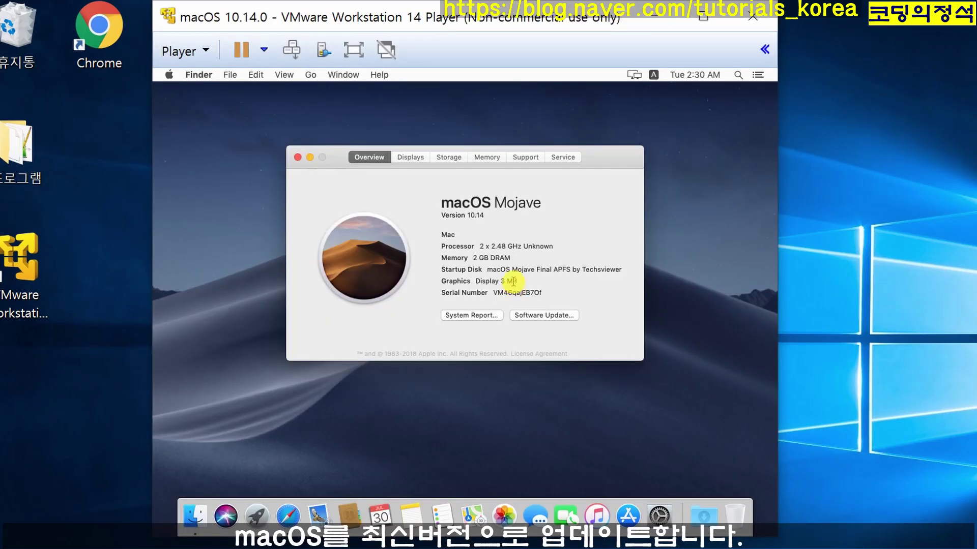
- Install the macOS 10.14.6 update with Download & Restart, then close Software Update
drag(466, 215, 516, 216)
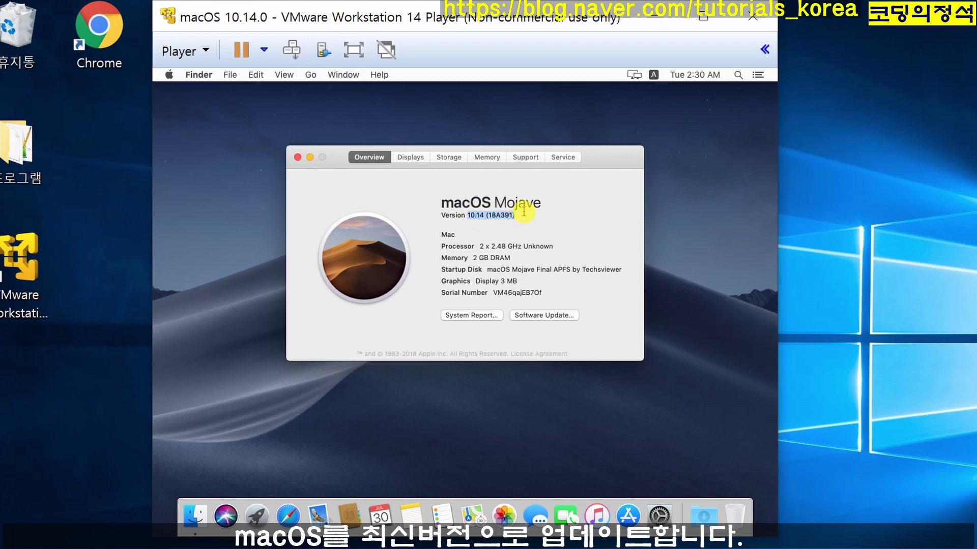
click(546, 314)
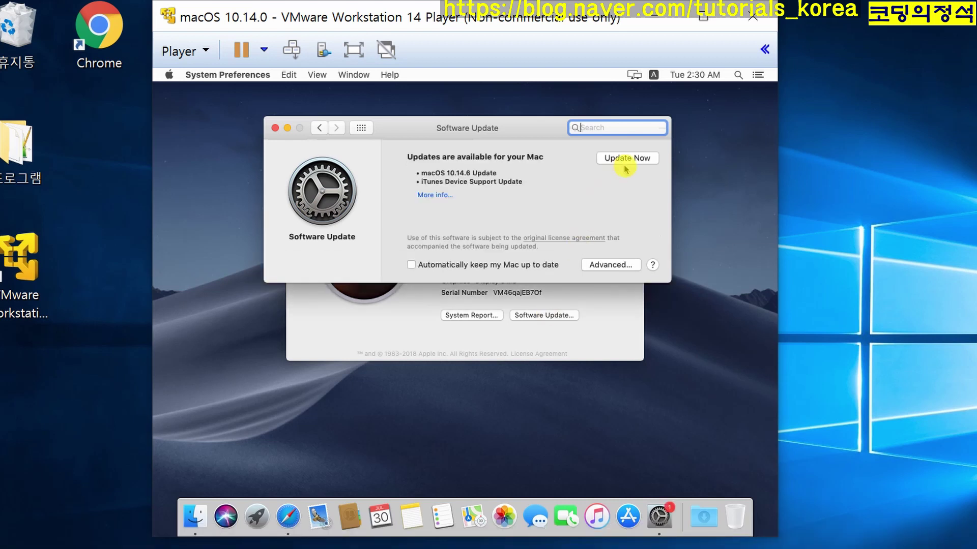
click(629, 162)
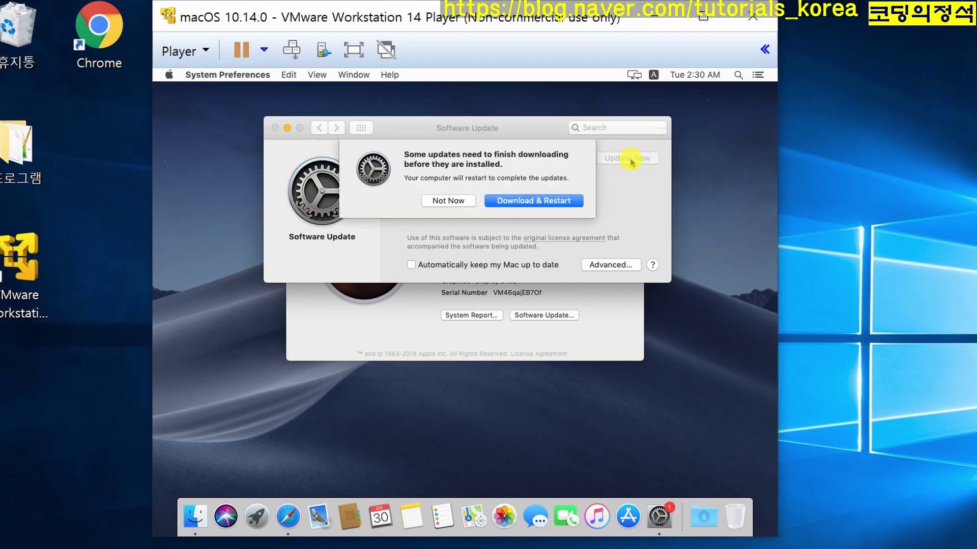
click(528, 201)
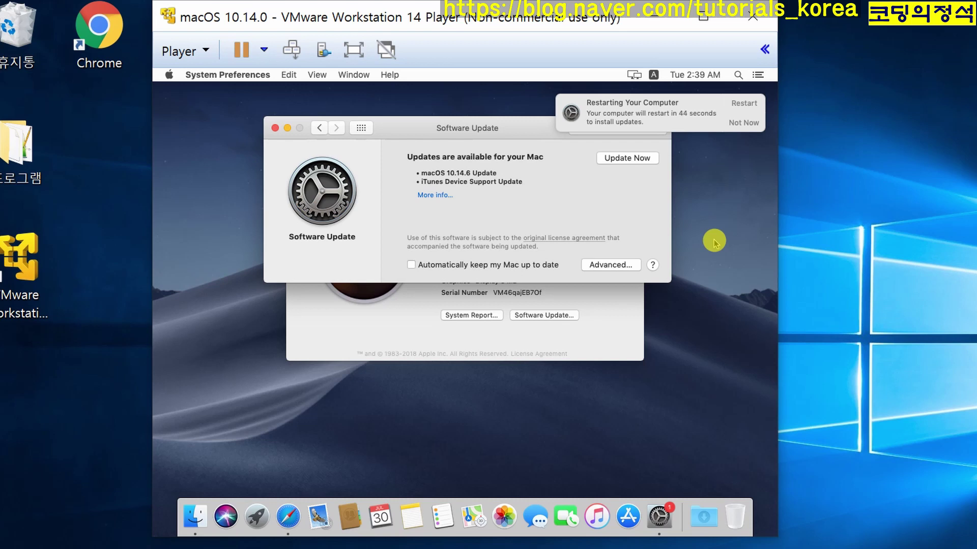
click(743, 104)
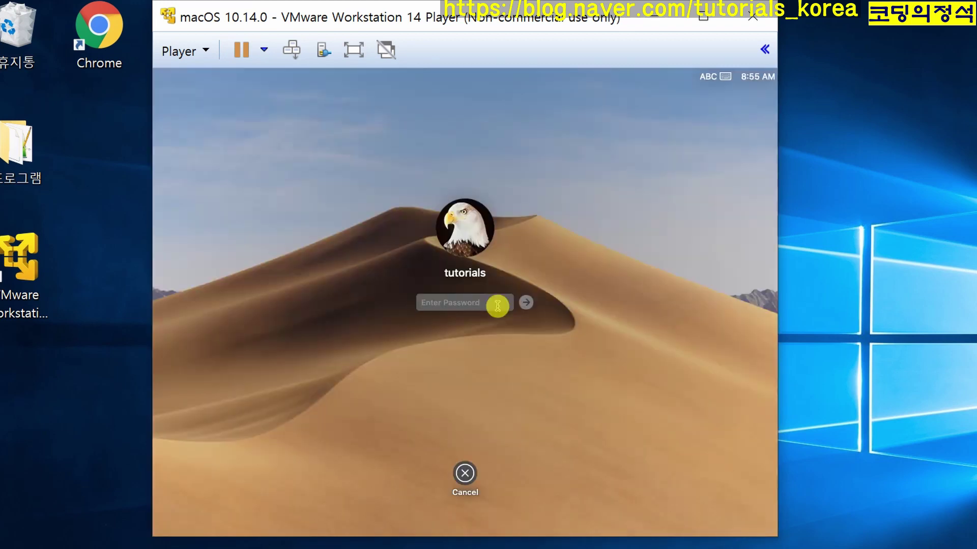
text(1234)
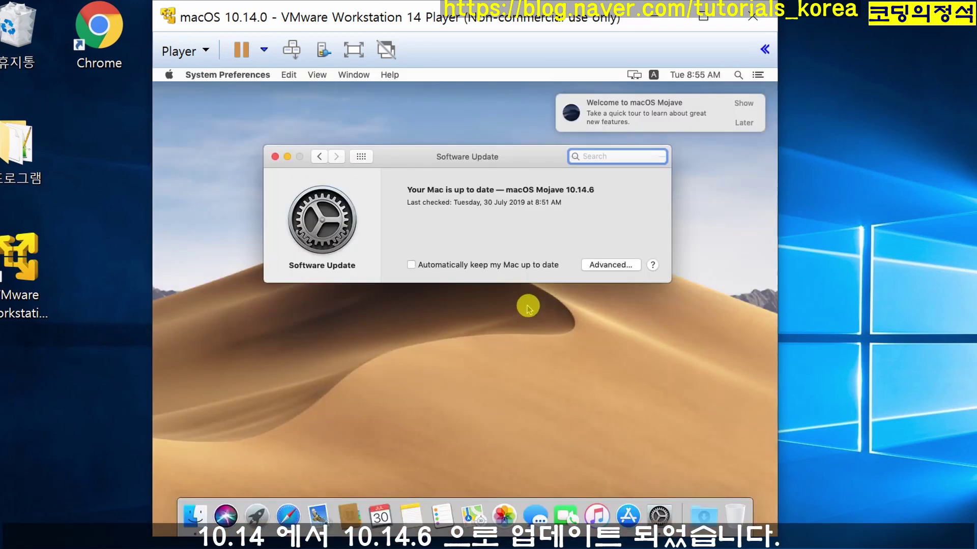
click(511, 196)
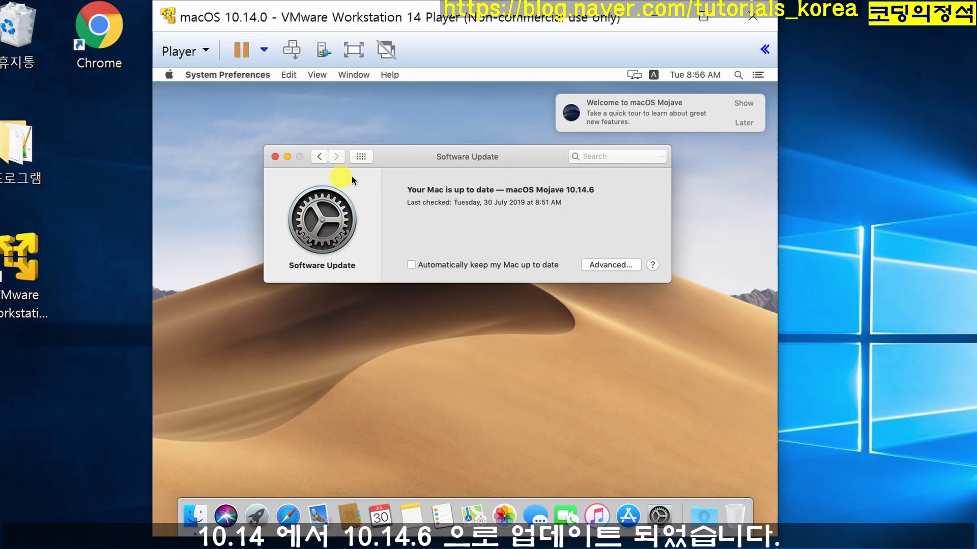
click(274, 156)
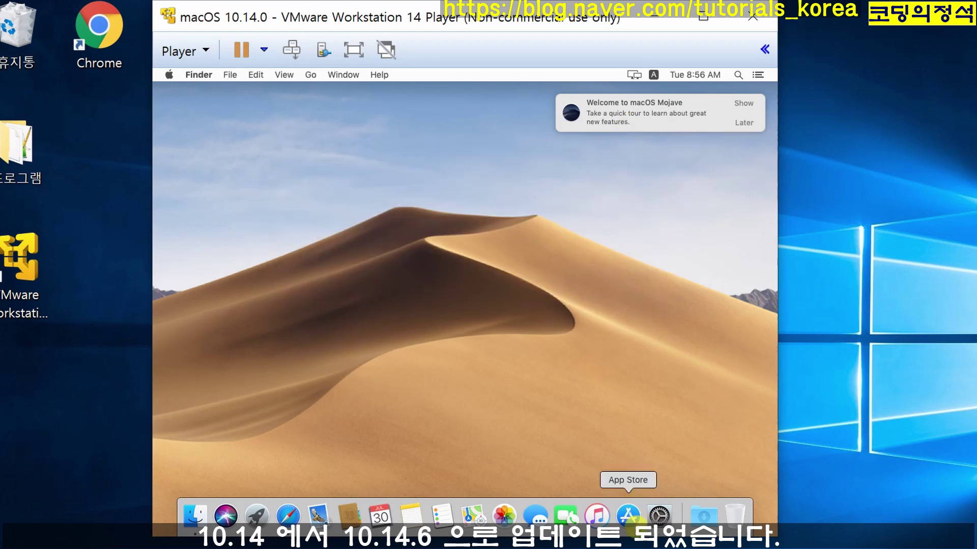
- Search the App Store for 'xcode', download it, and open it once installed
click(629, 516)
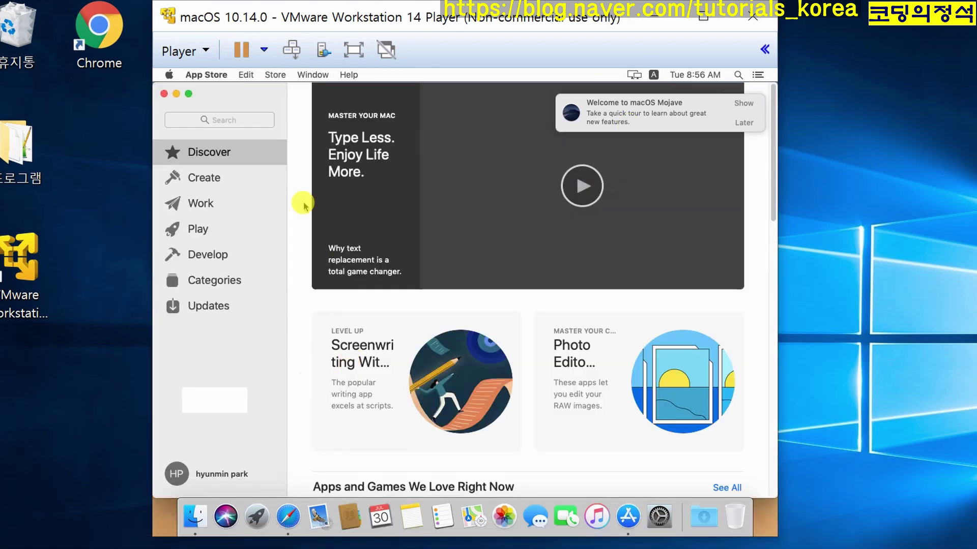
click(187, 94)
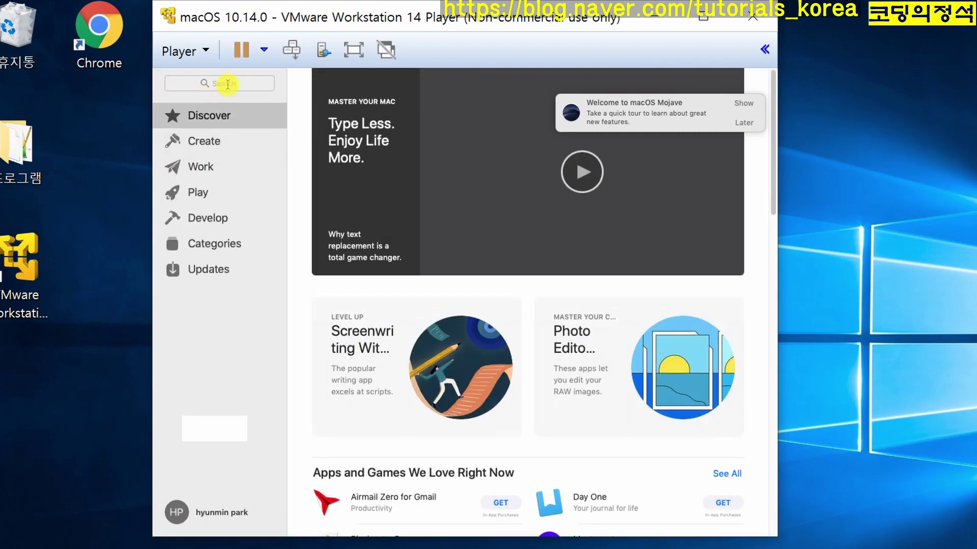
click(226, 83)
text(xcode)
key(Return)
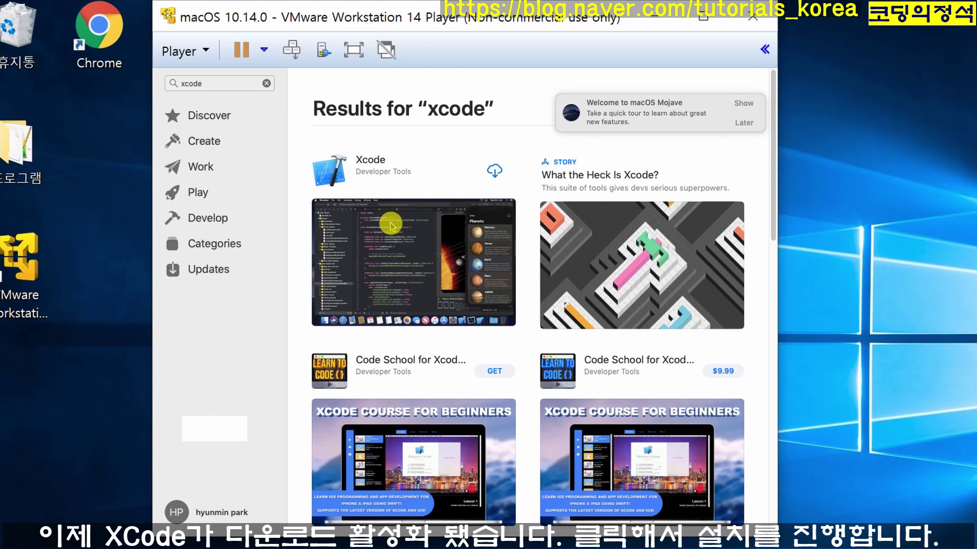
click(495, 170)
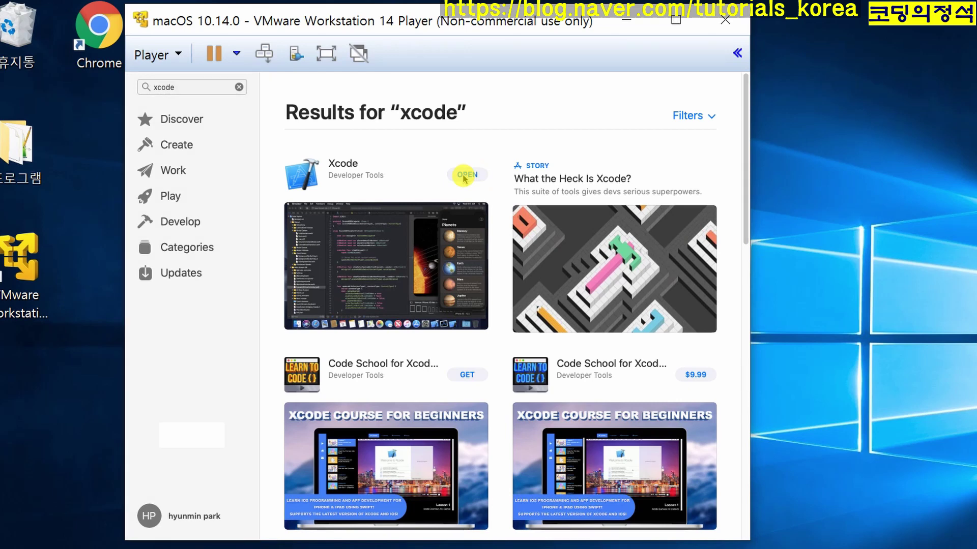
click(463, 175)
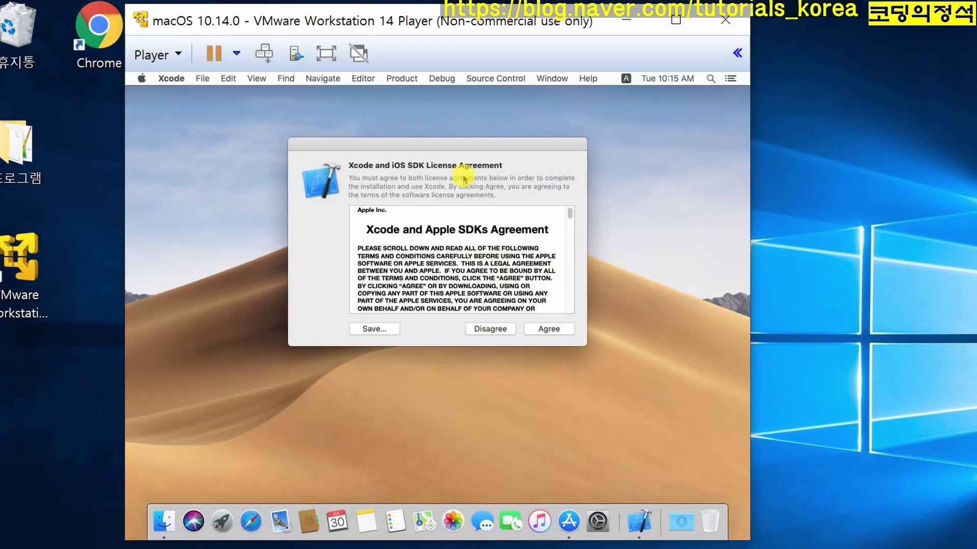
- Accept the Xcode licence, confirming with the account password to install components
click(549, 329)
text(••••••)
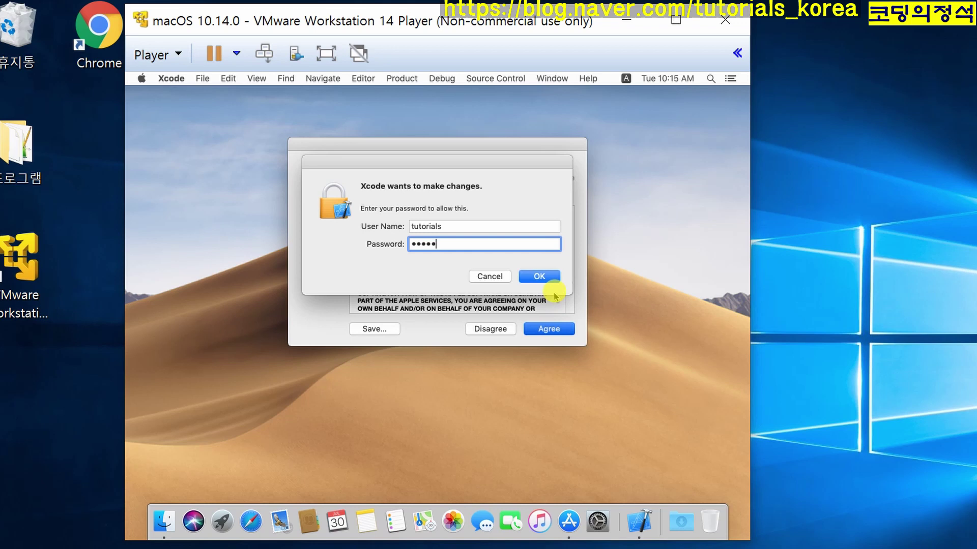
click(550, 277)
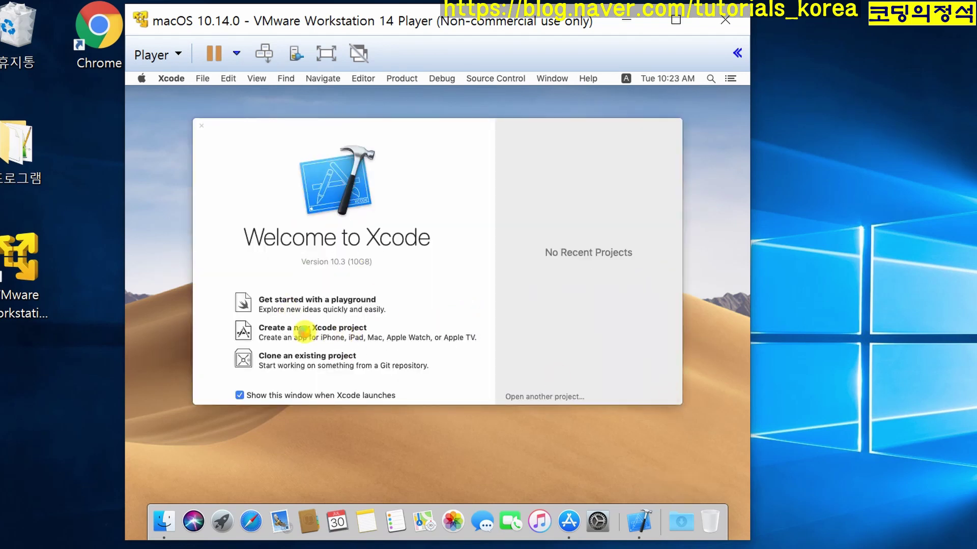
- Start a Single View App project named HelloWorld with organization identifier Tutorials
click(304, 332)
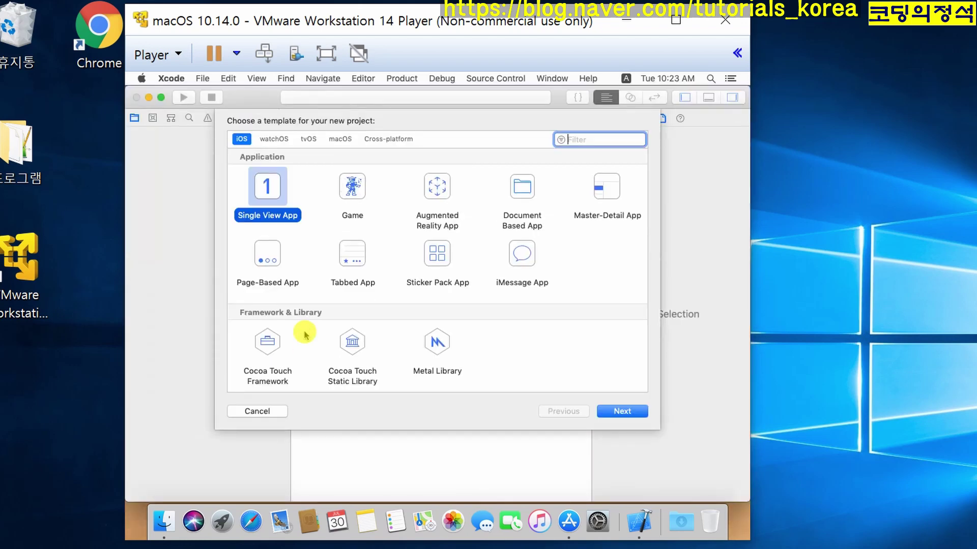
click(627, 412)
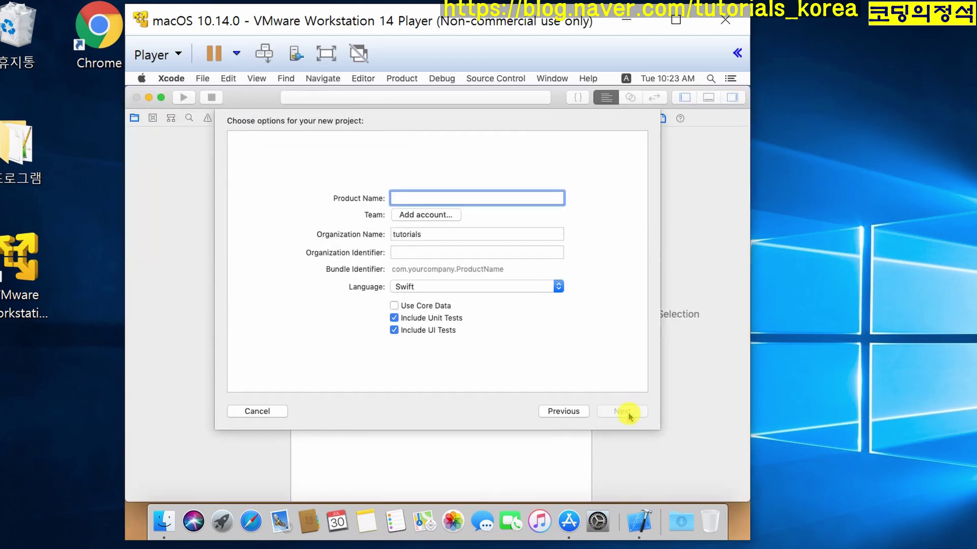
text(HelloWorld)
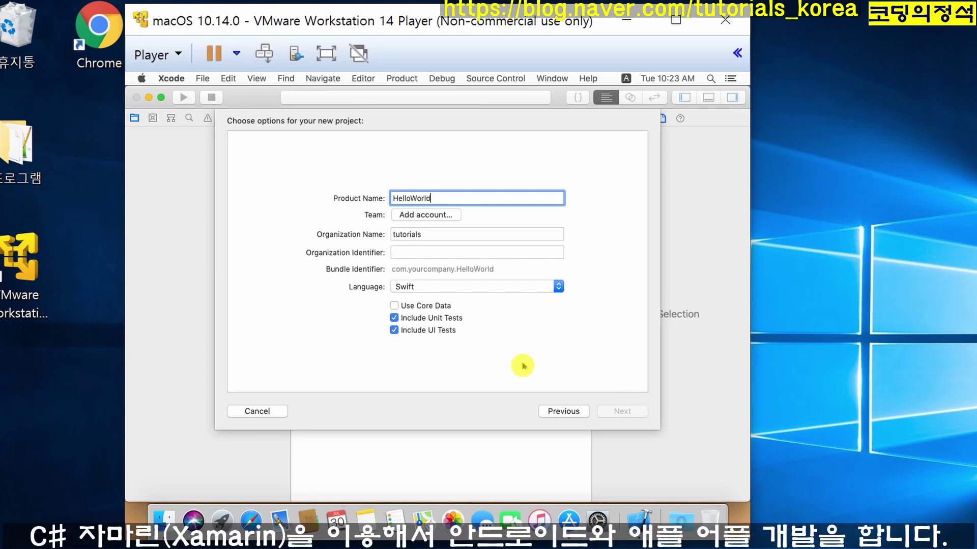
click(461, 240)
click(455, 250)
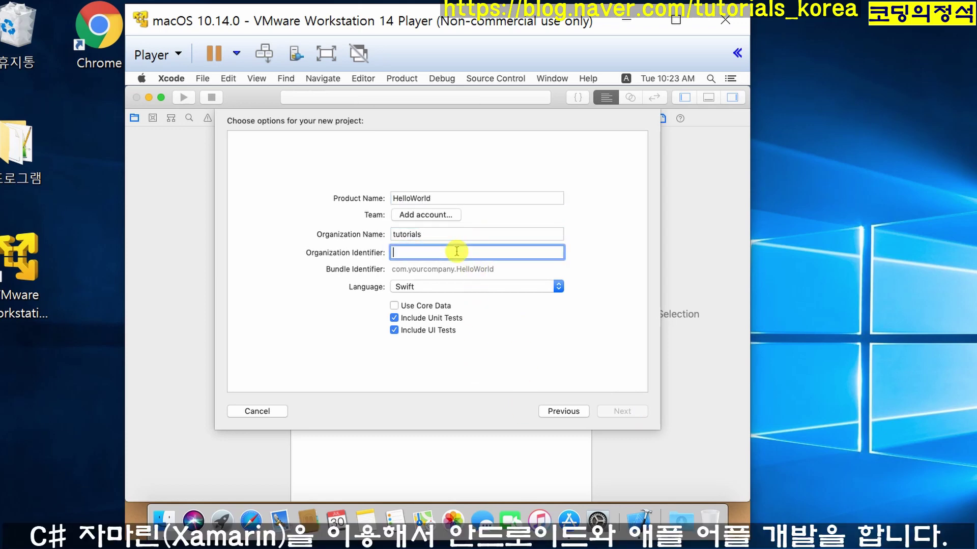
text(Tutorials)
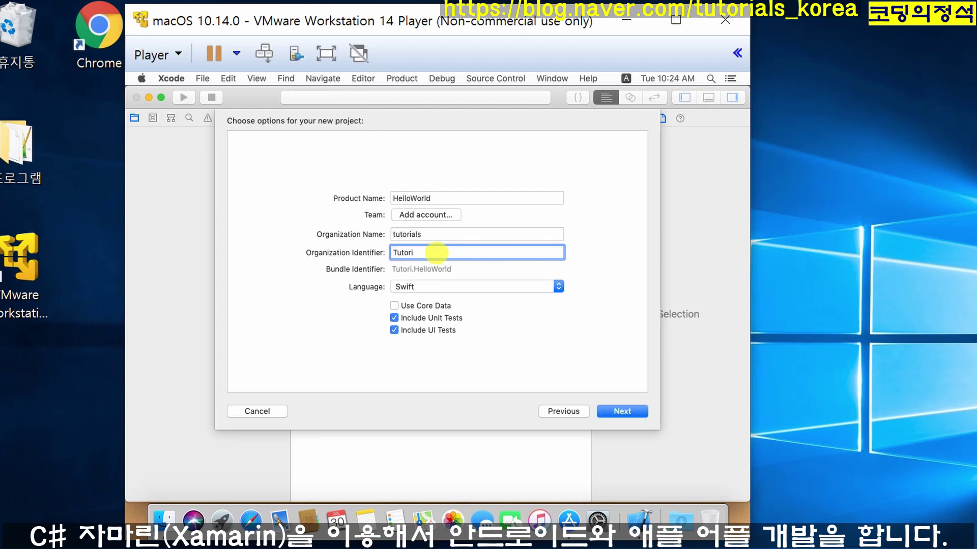
- Save the HelloWorld project on the Desktop and minimize its window
click(620, 413)
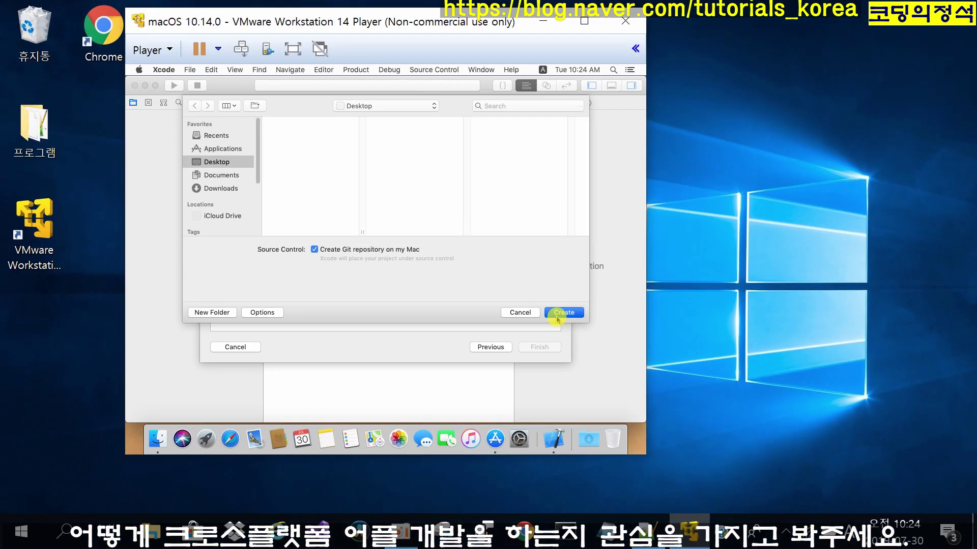
click(644, 377)
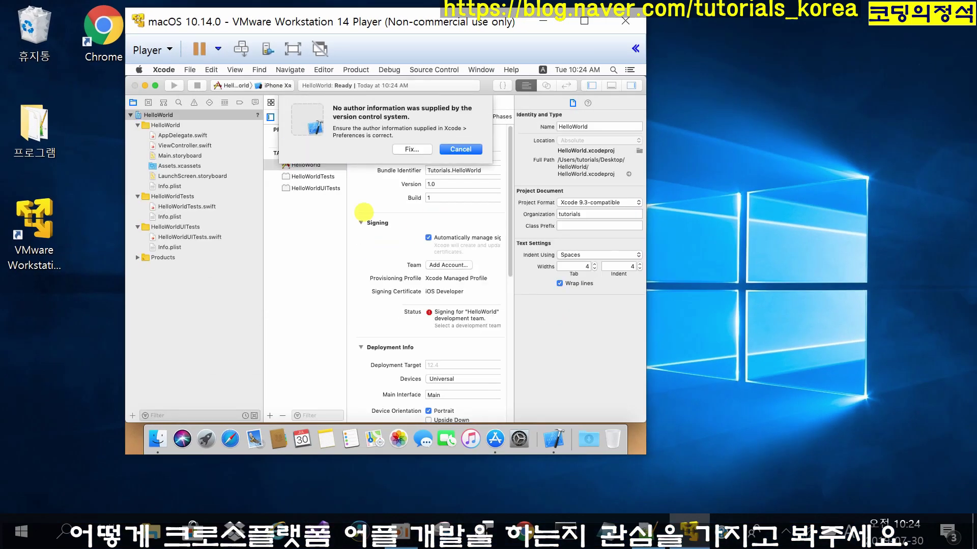
click(452, 150)
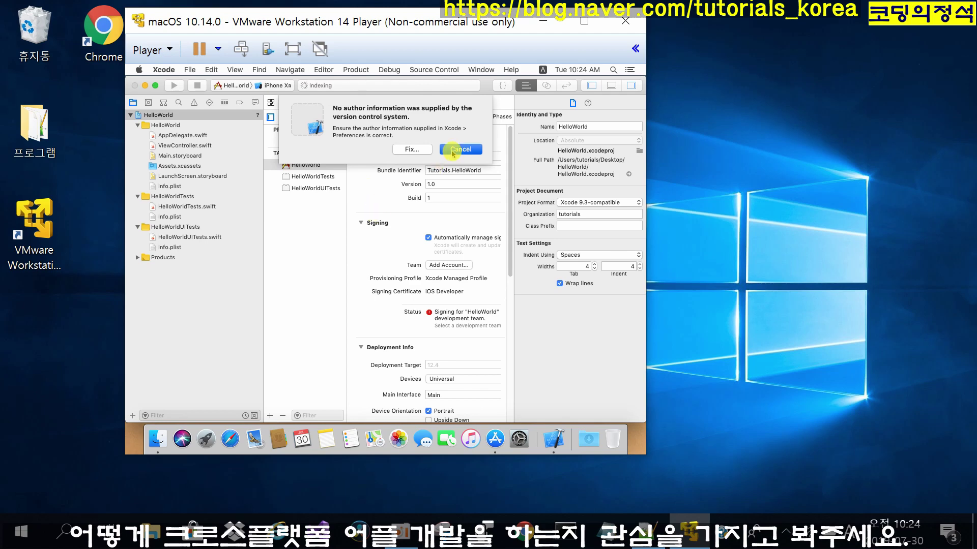
click(145, 85)
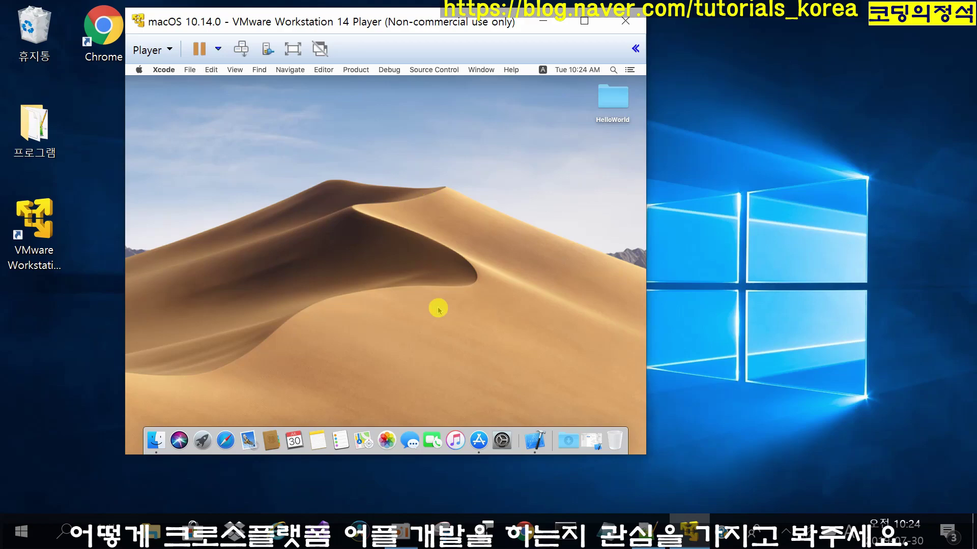